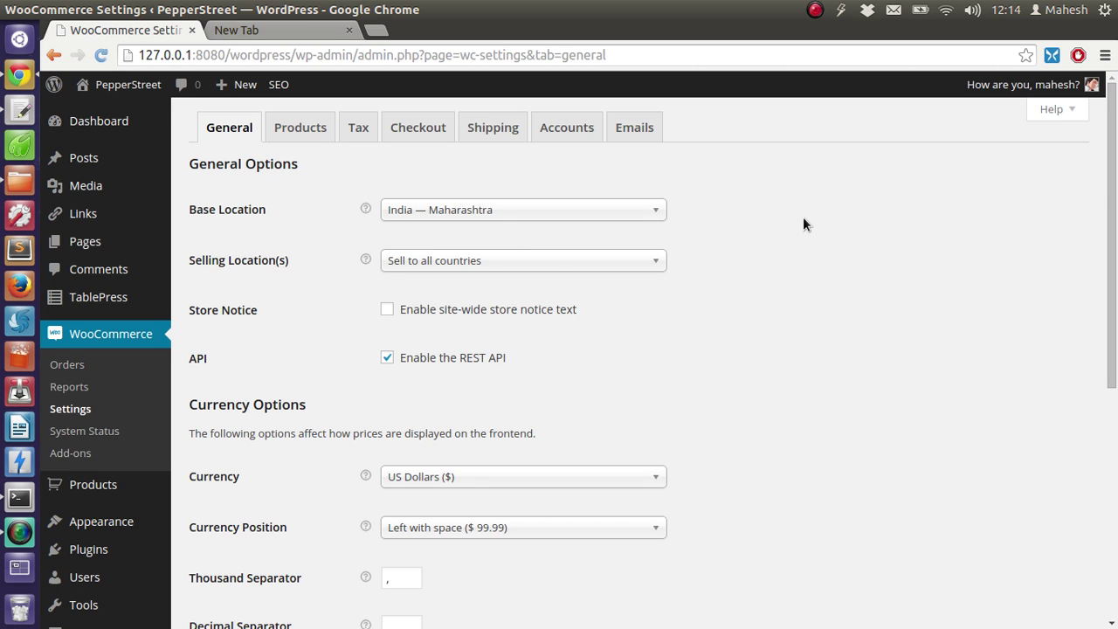
Show WooCommerce's Checkout settings and mark the Checkout Process heading with a brief highlight
scroll(803, 219, down, 7)
scroll(803, 224, up, 7)
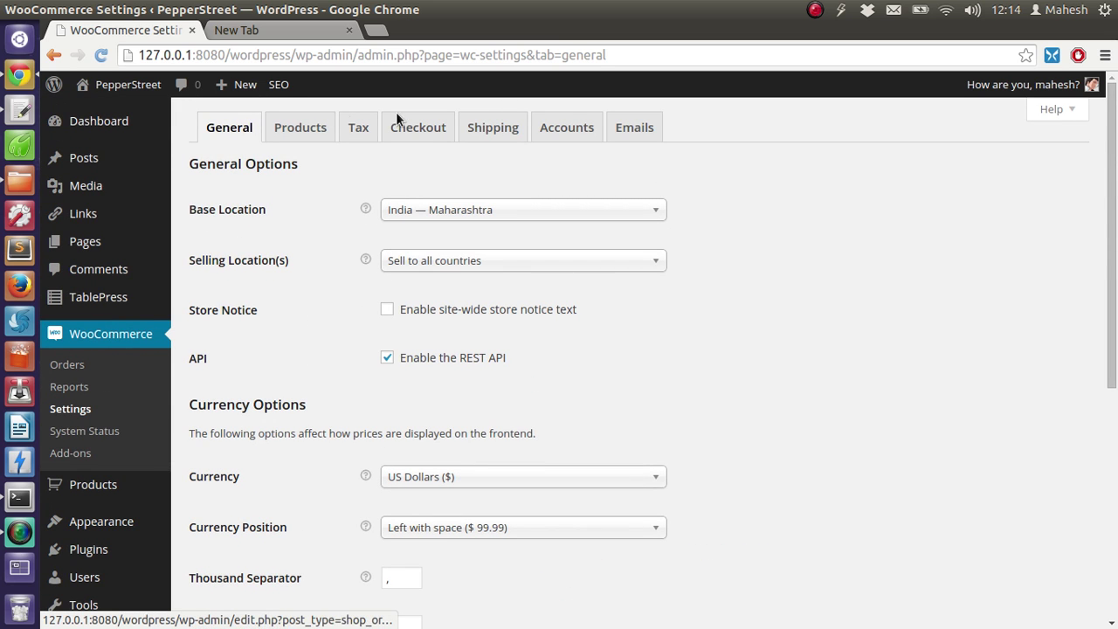
click(421, 131)
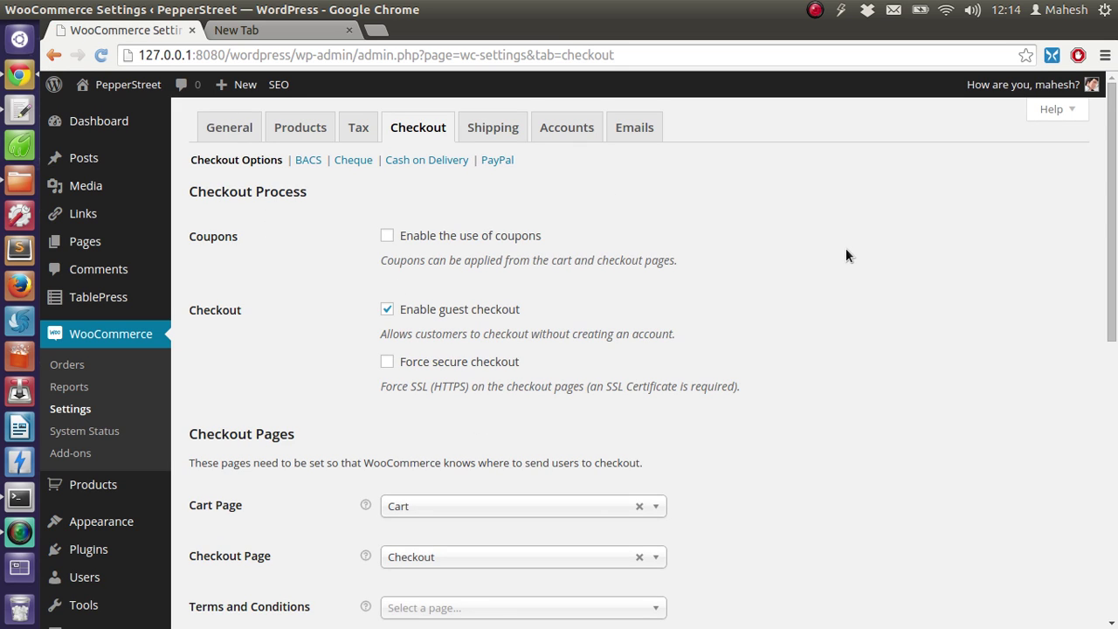
drag(192, 192, 322, 194)
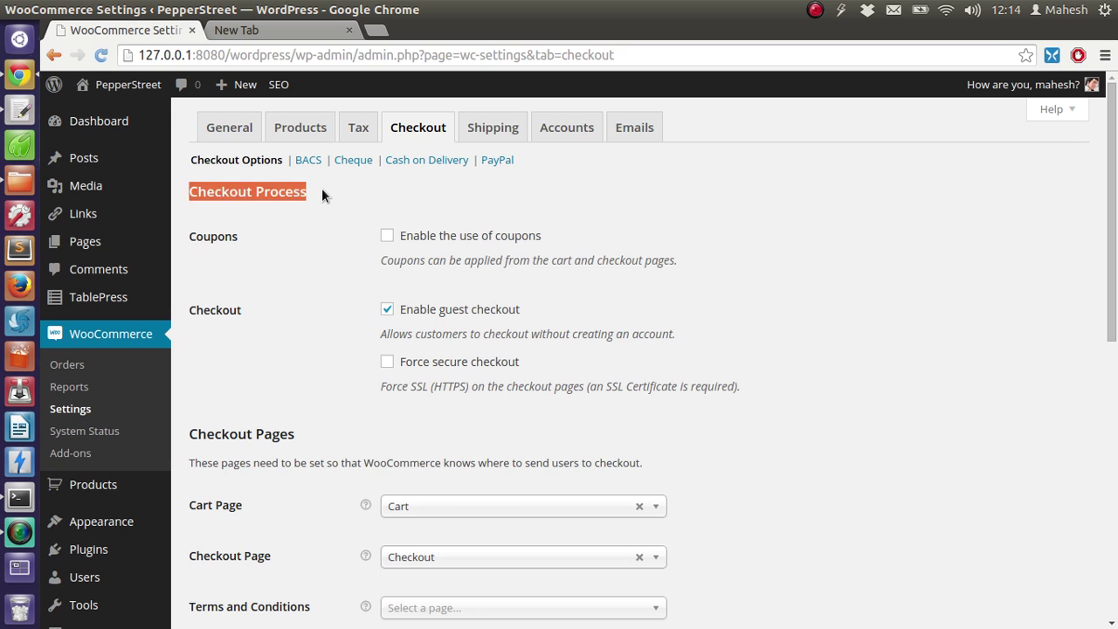
click(322, 194)
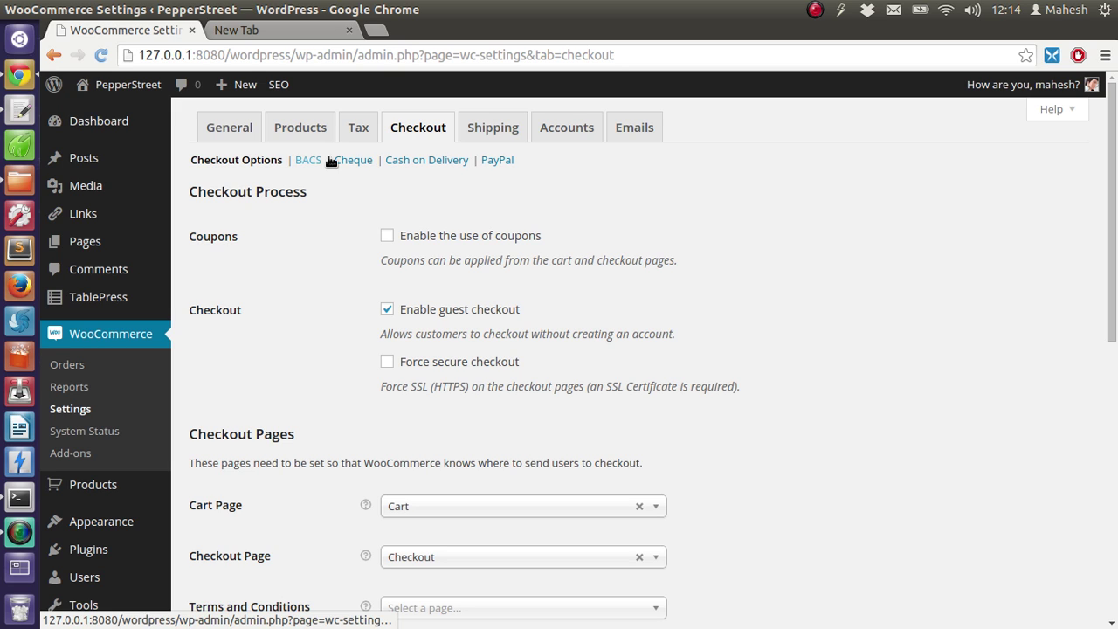
Open the PayPal gateway settings and enter the store's PayPal account email in PayPal Email
click(505, 163)
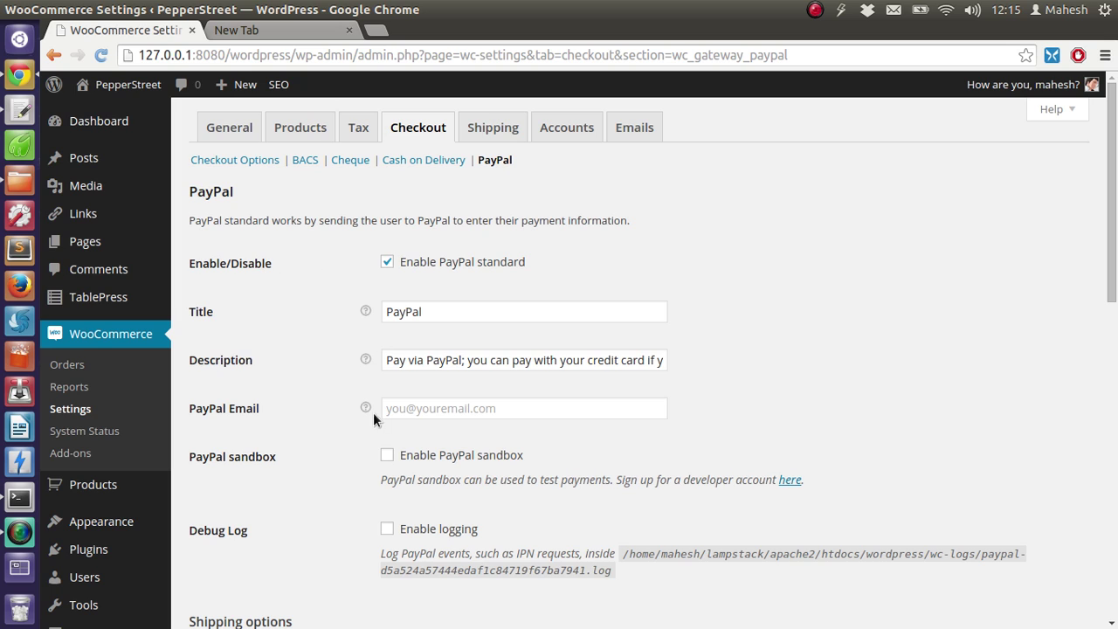
click(451, 417)
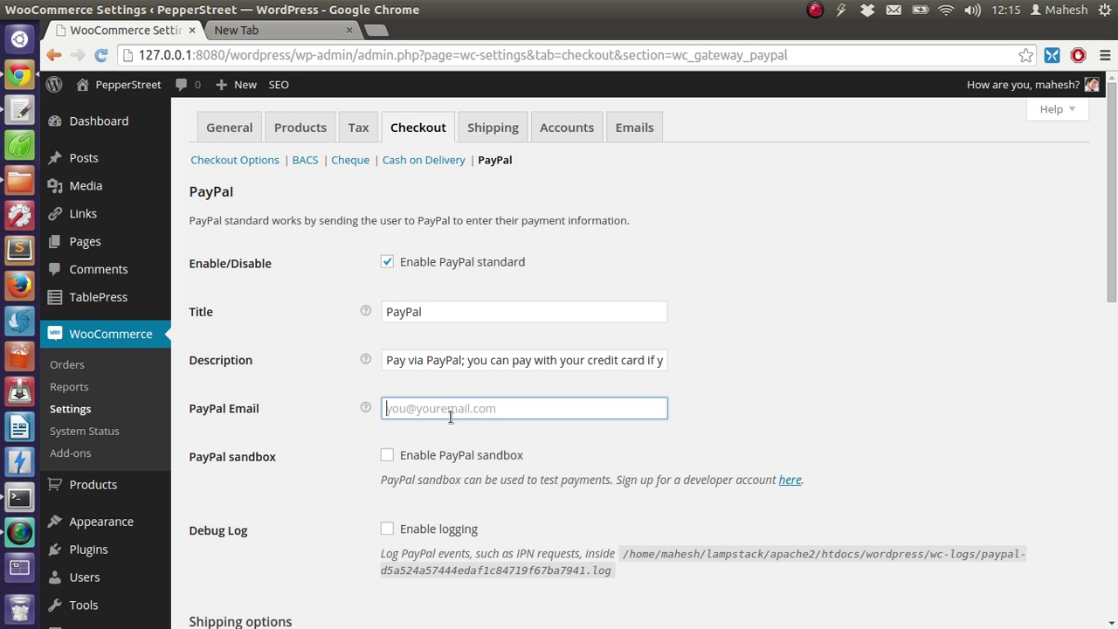
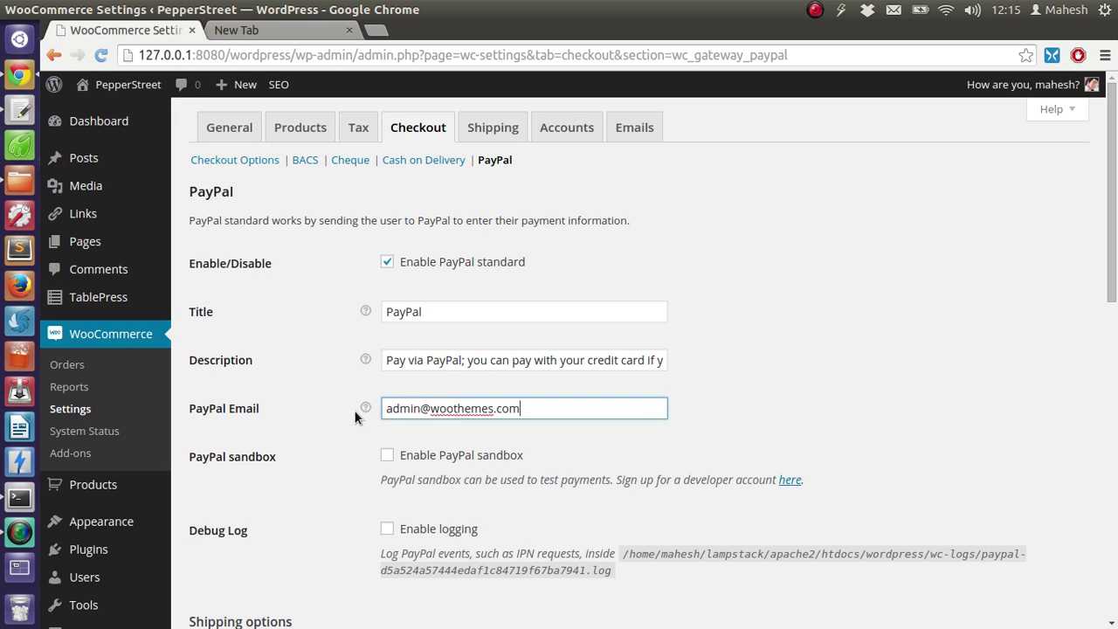
mouse_move(367, 406)
scroll(506, 494, down, 1)
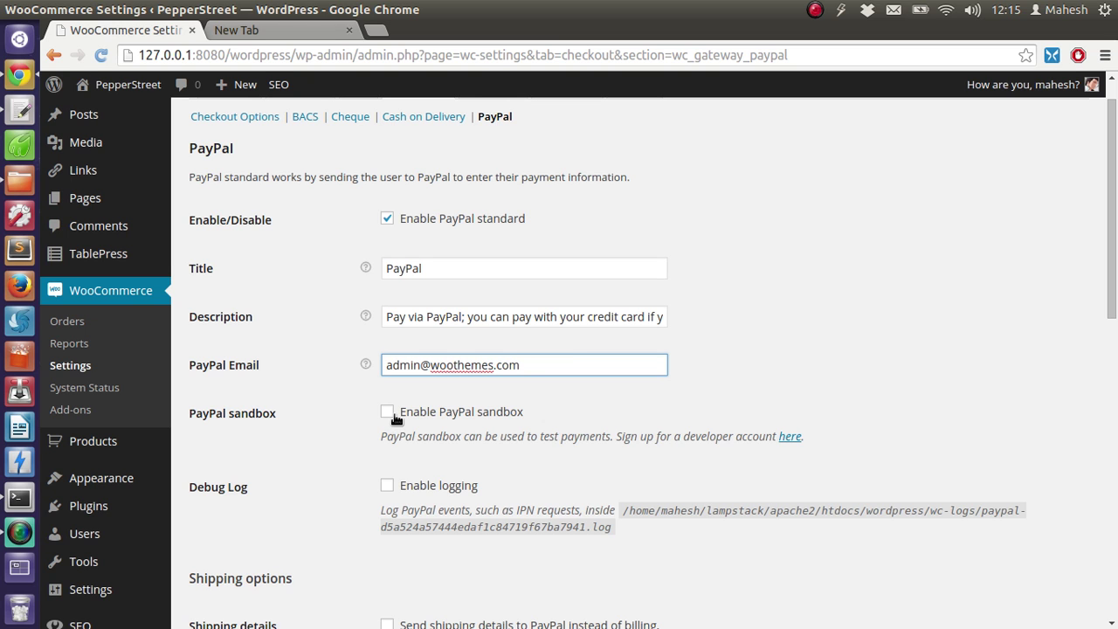
scroll(941, 332, down, 7)
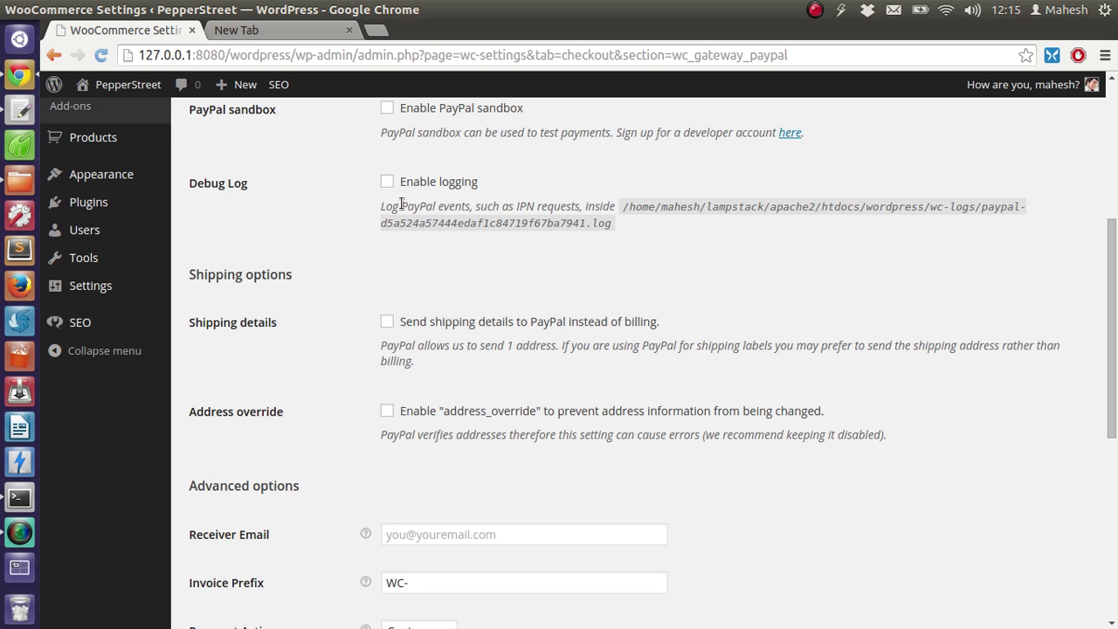
triple_click(626, 218)
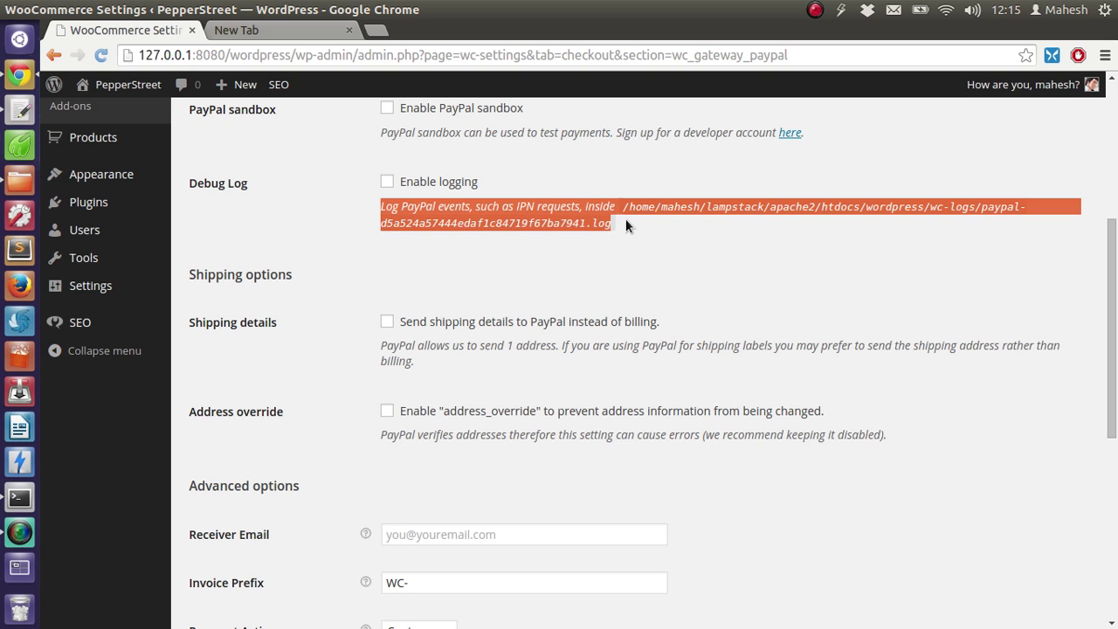
click(576, 236)
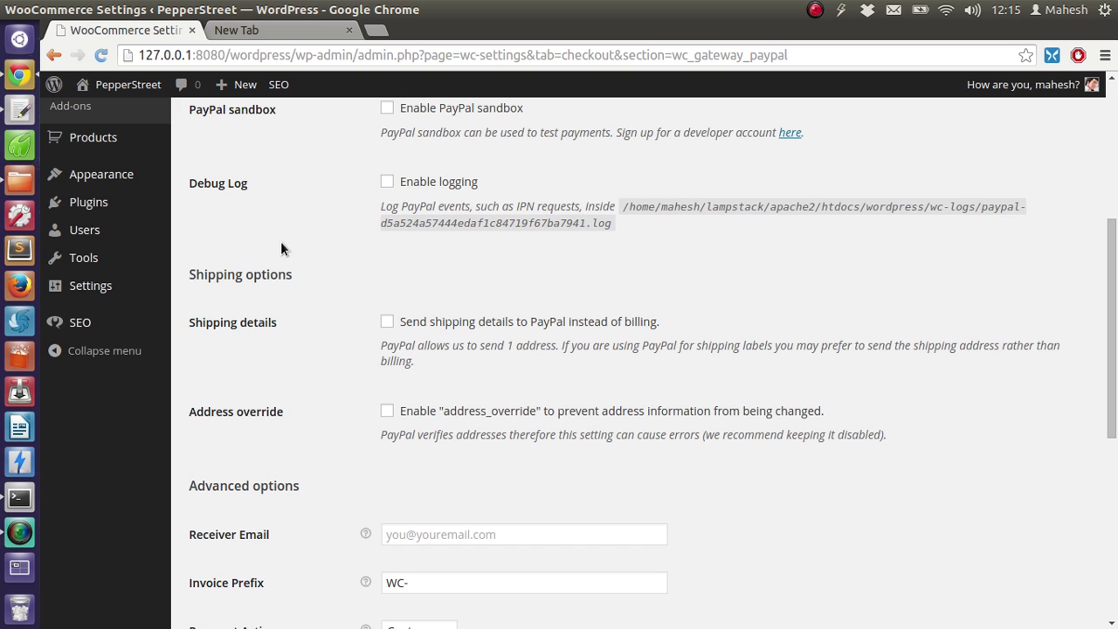
scroll(280, 241, down, 2)
scroll(281, 244, down, 2)
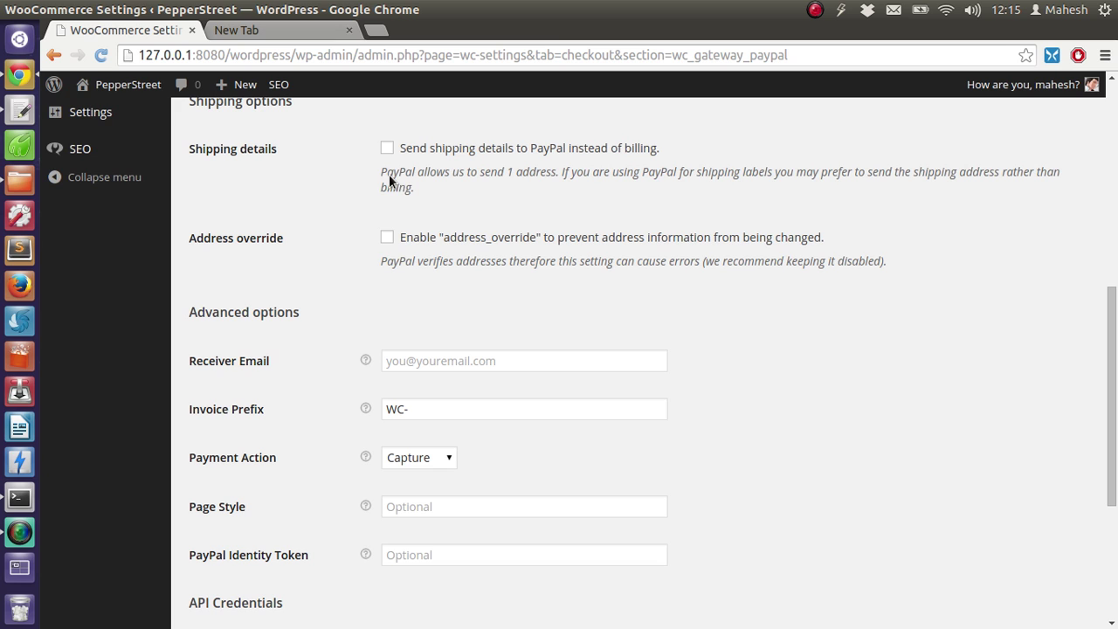
scroll(857, 253, down, 5)
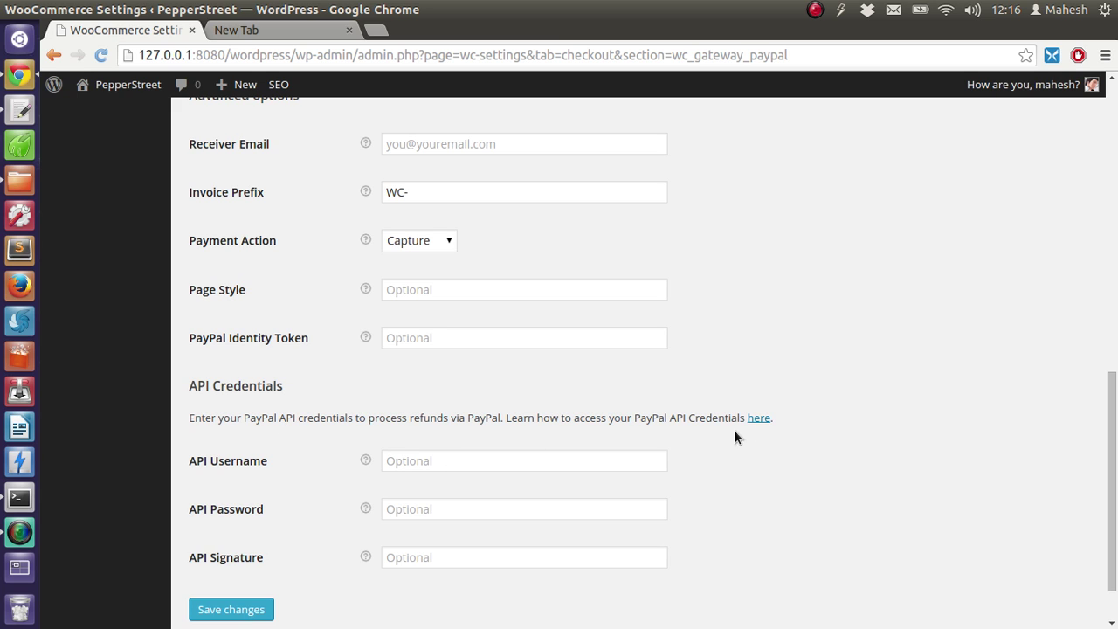
Open PayPal's API credentials guide in a new tab, then focus the API Password and Signature fields
right_click(763, 424)
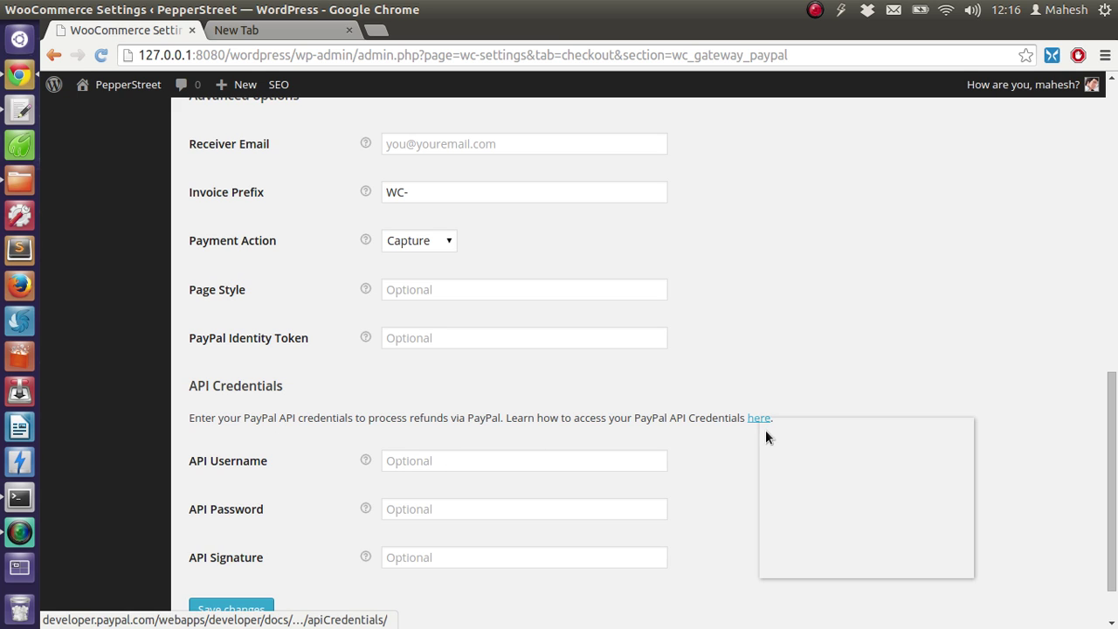
click(766, 430)
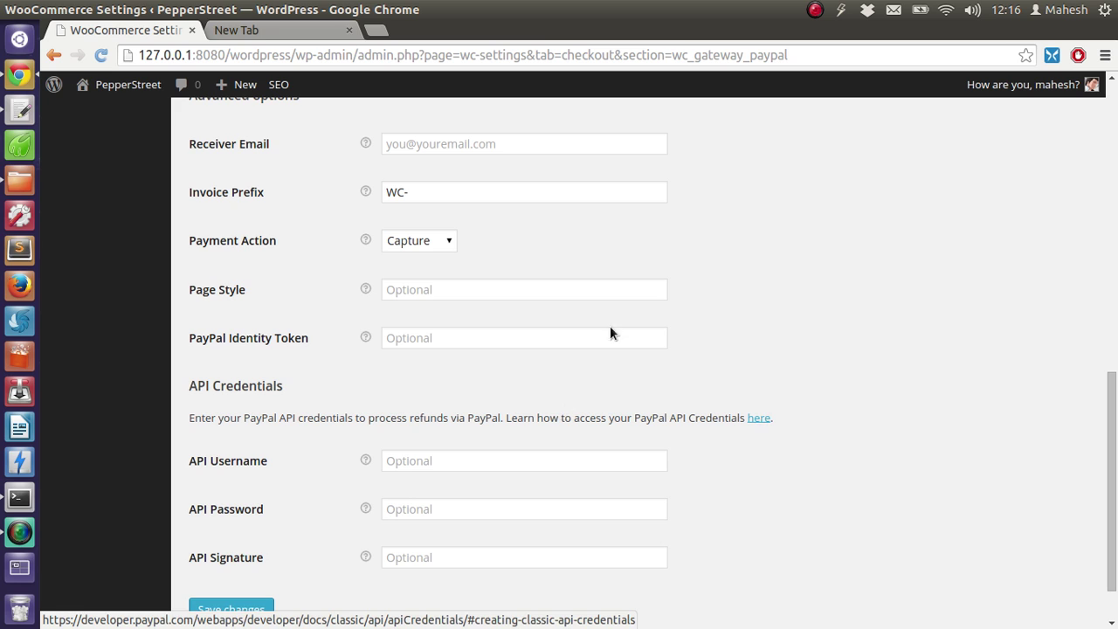
click(258, 31)
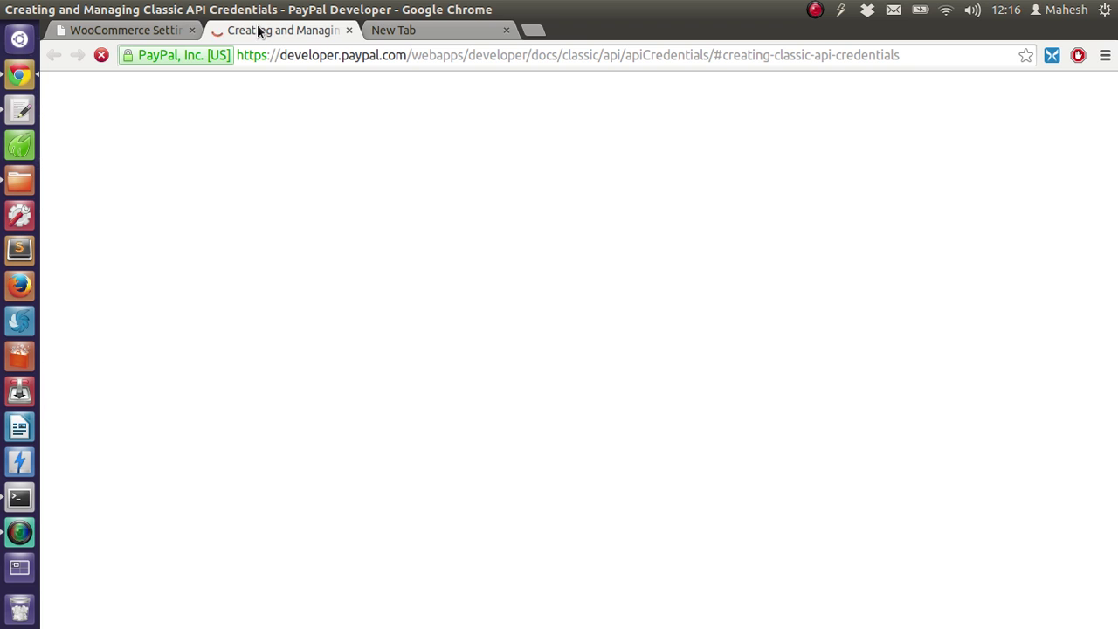
click(109, 35)
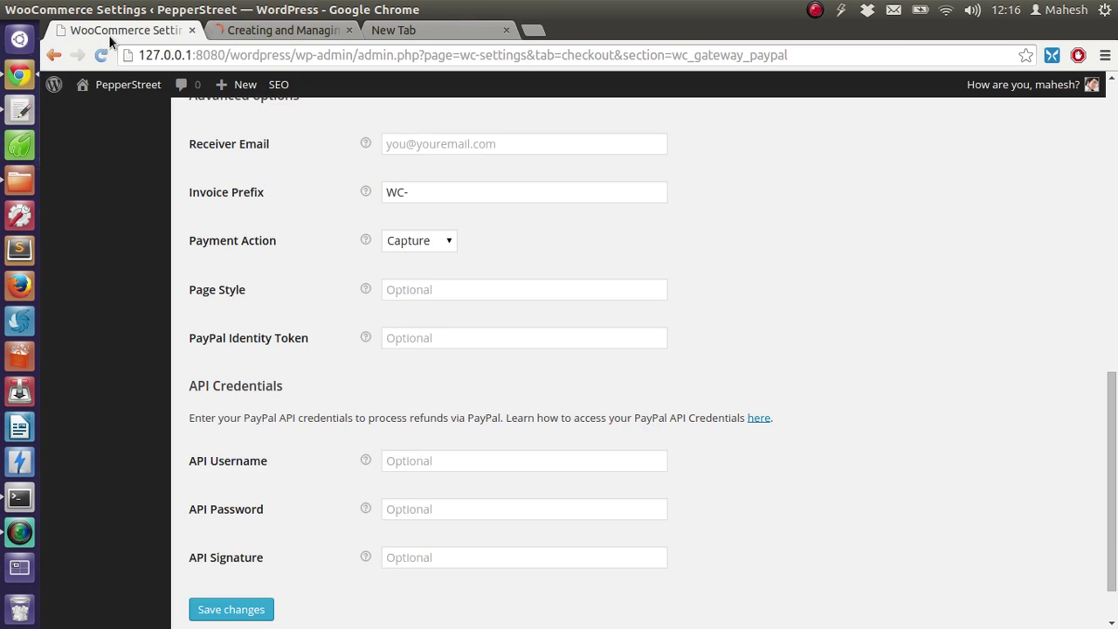
click(412, 509)
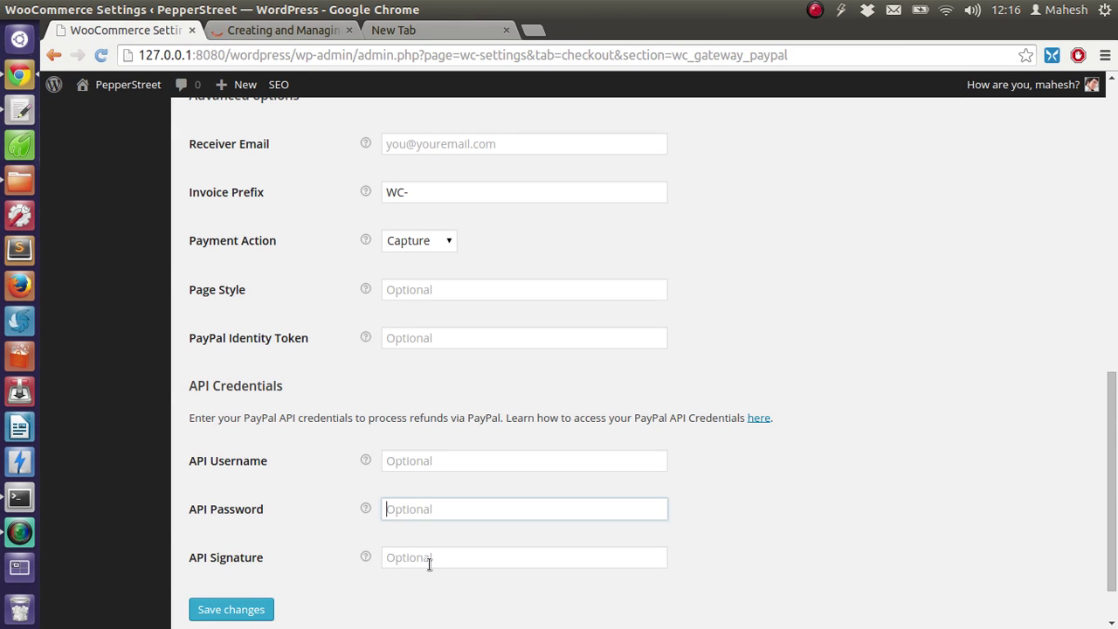
click(398, 560)
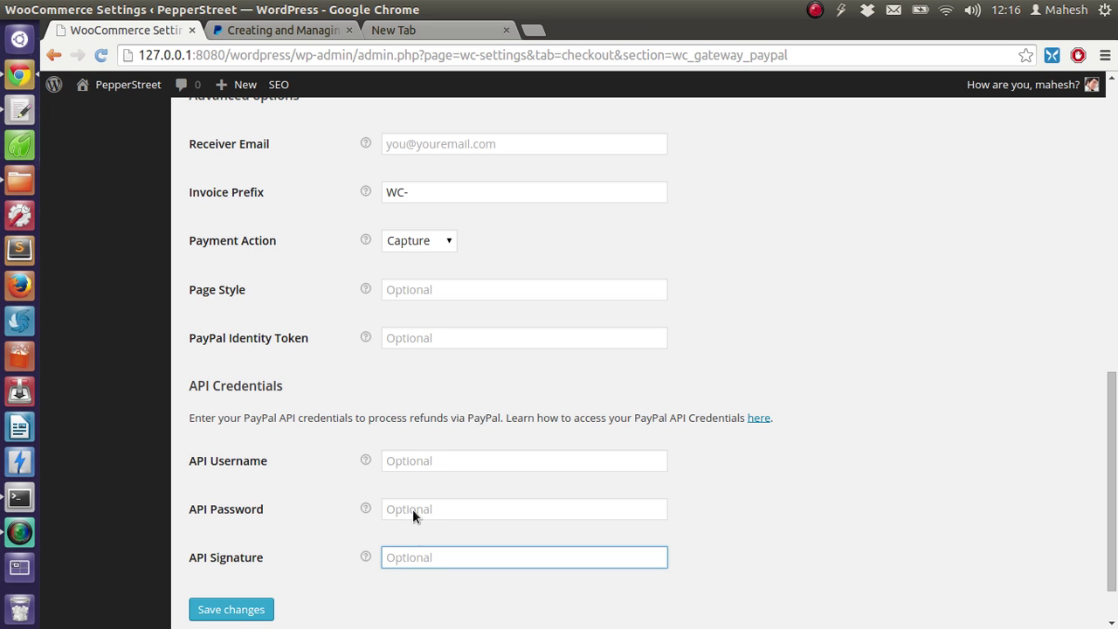
Read through PayPal's API signature credential steps, then save the PayPal gateway settings in WooCommerce
click(279, 30)
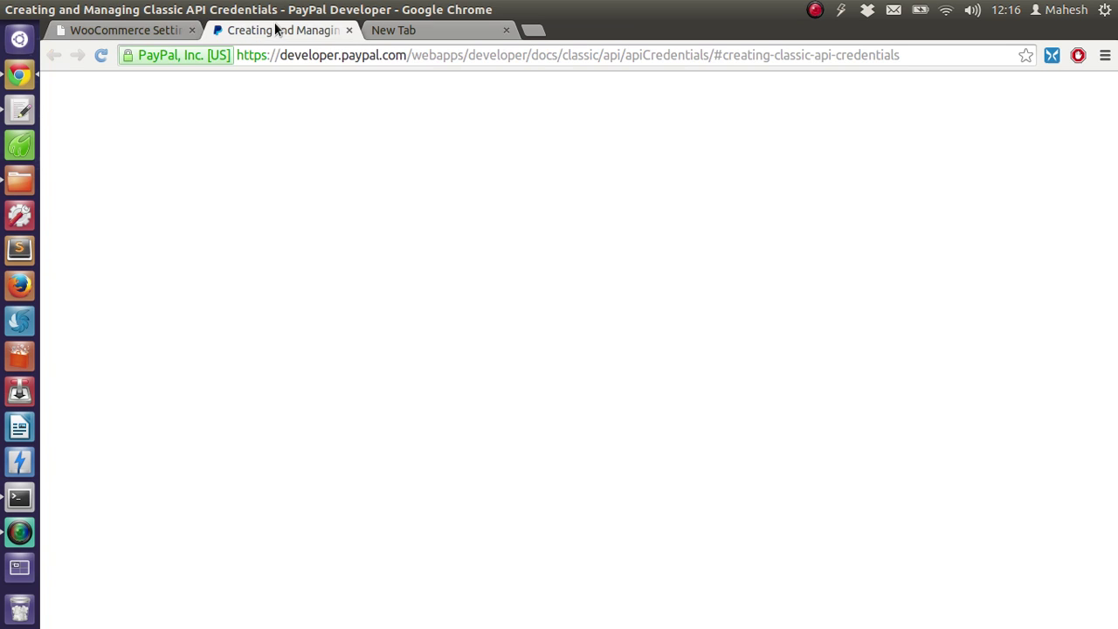
scroll(94, 203, down, 5)
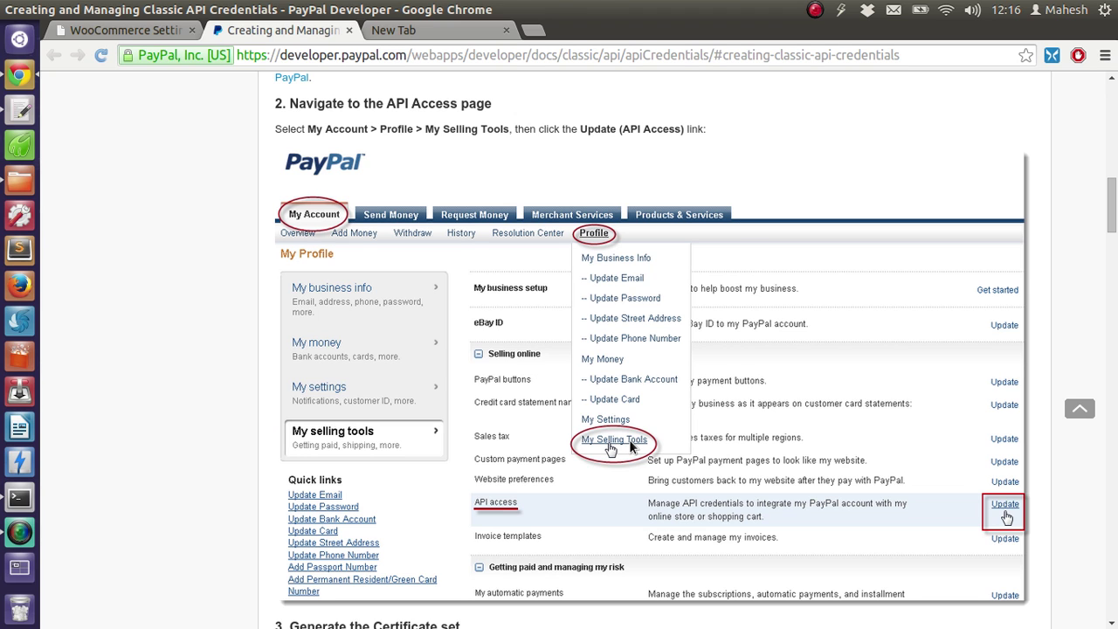
scroll(631, 446, down, 5)
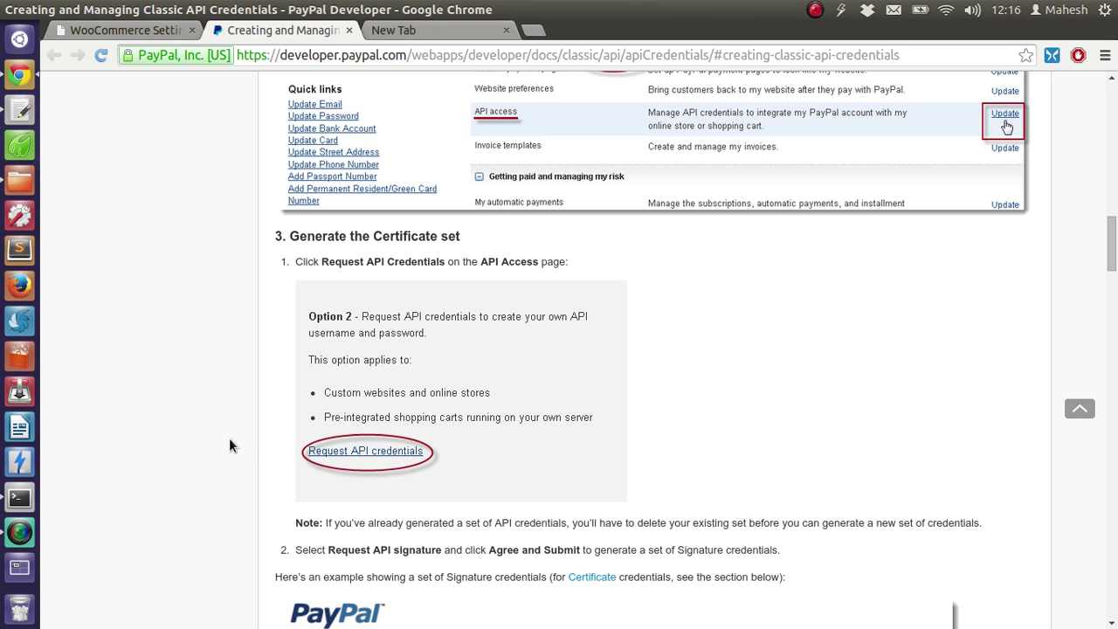
scroll(233, 413, down, 6)
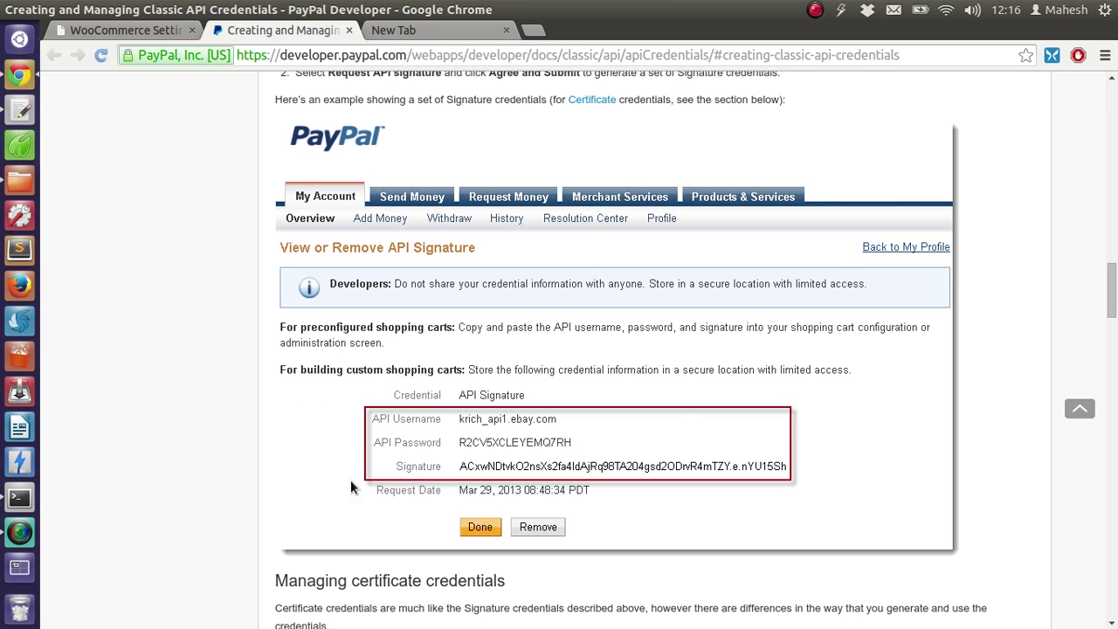
click(123, 30)
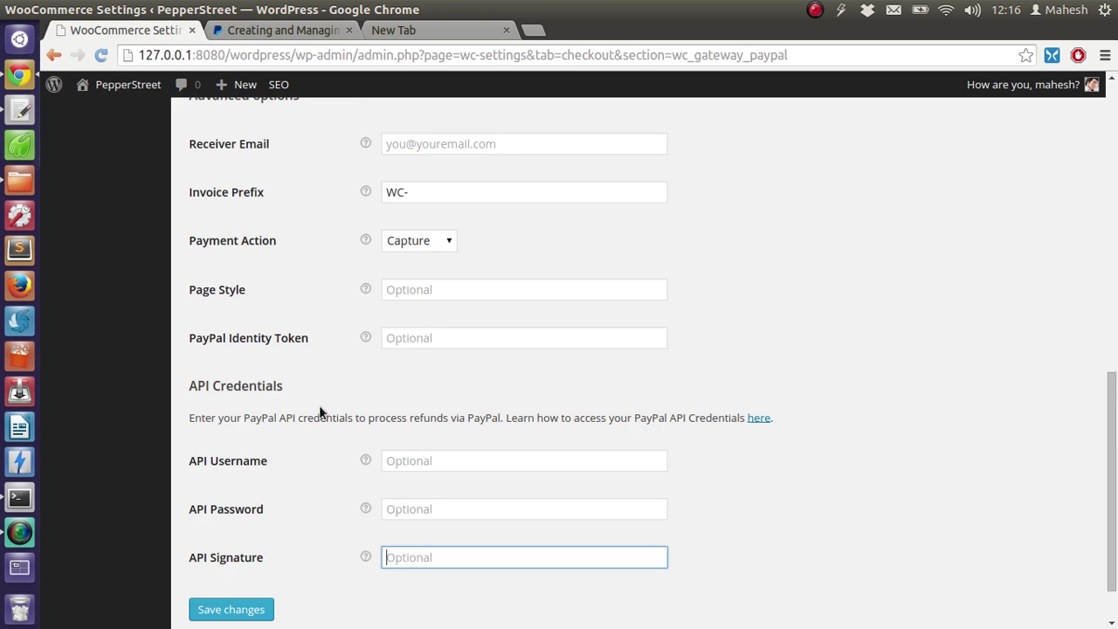
click(250, 609)
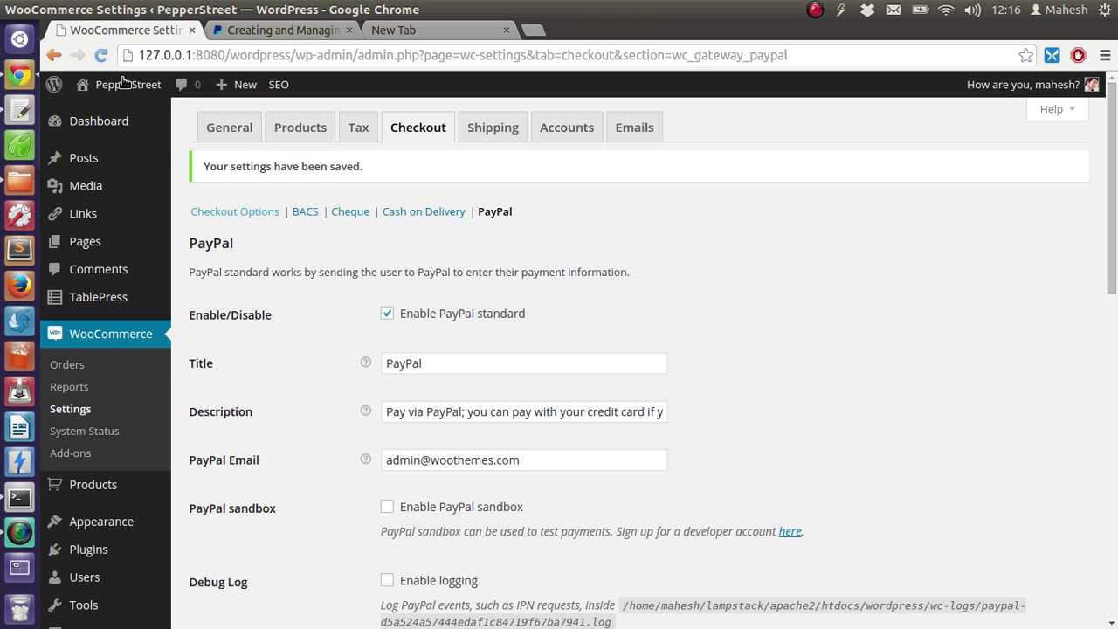
Open the PepperStreet live site from the admin bar's Visit Site link in a new tab
mouse_move(125, 85)
right_click(127, 116)
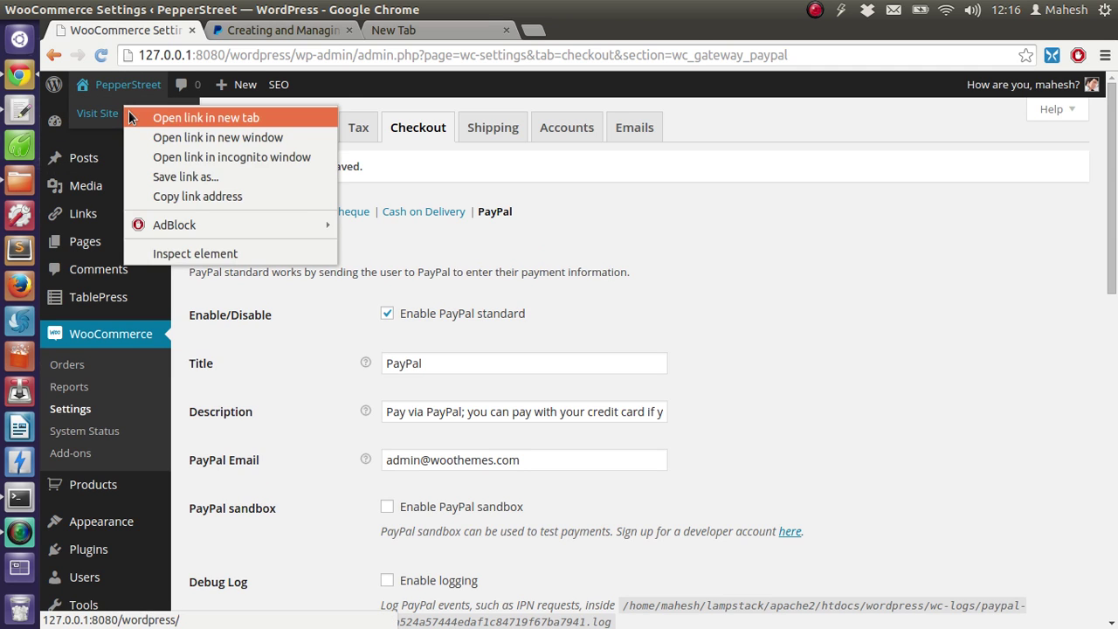
click(157, 116)
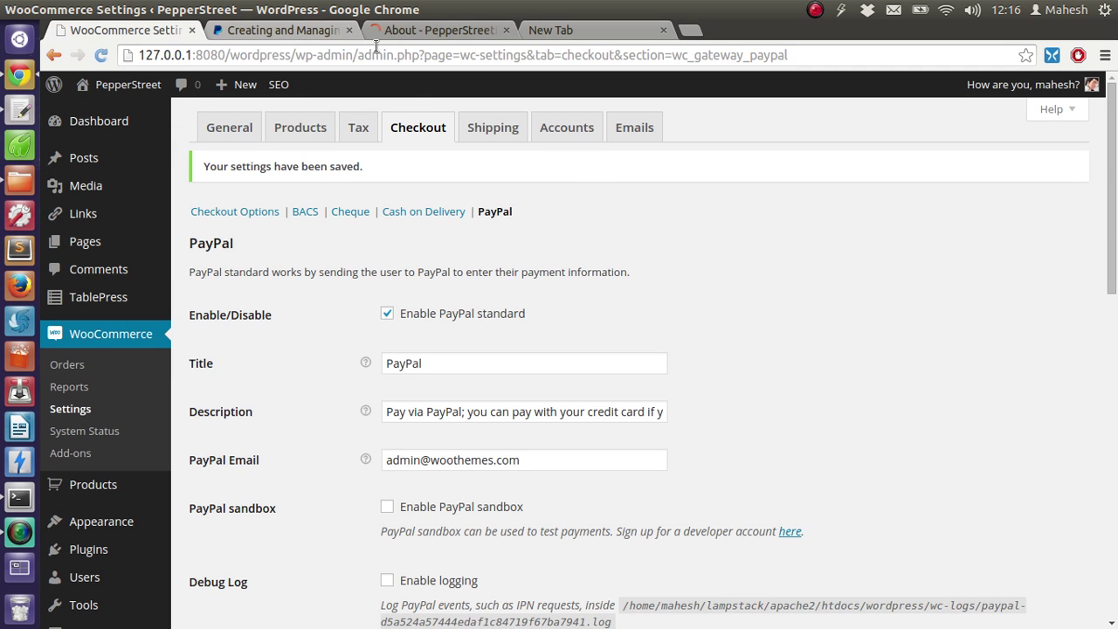
Switch to the storefront tab and go to the Shop page's product listing
click(447, 34)
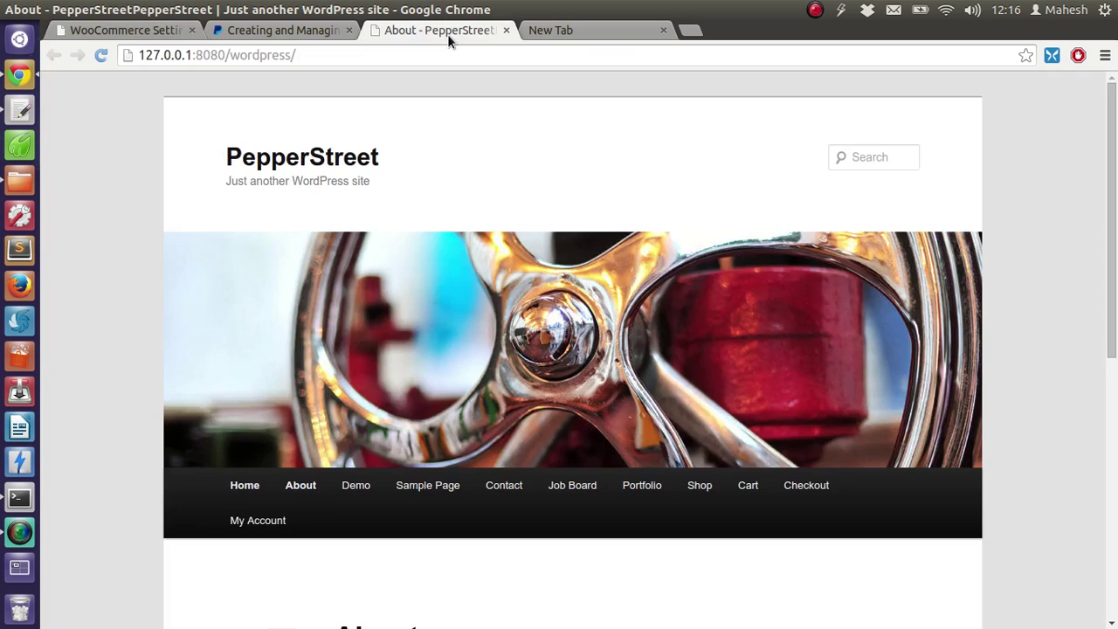
scroll(98, 264, down, 5)
scroll(114, 249, down, 1)
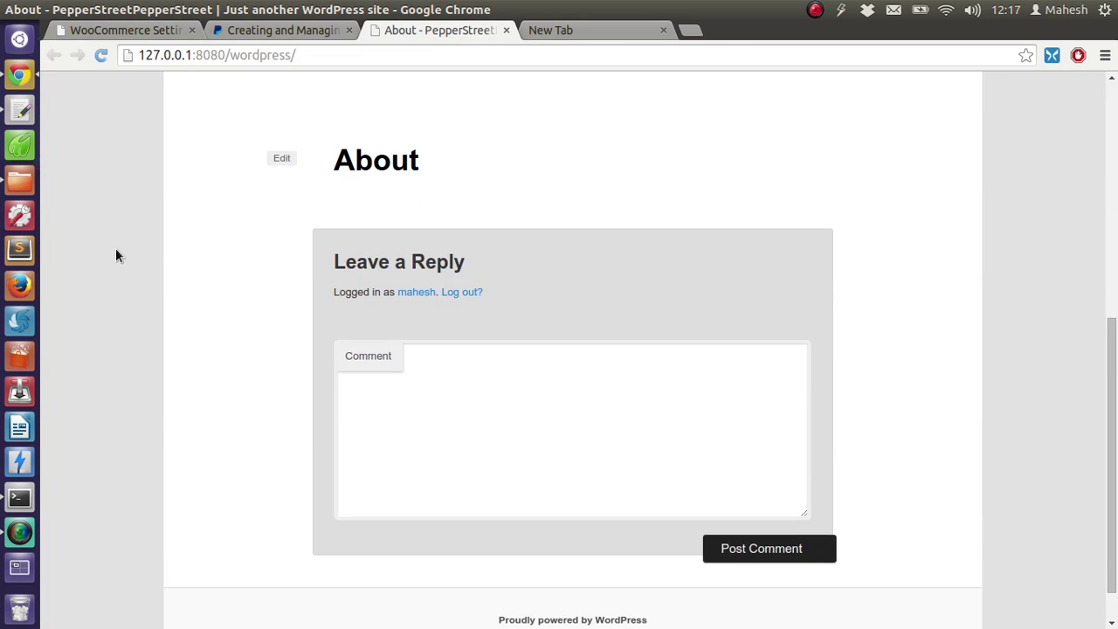
scroll(116, 248, up, 5)
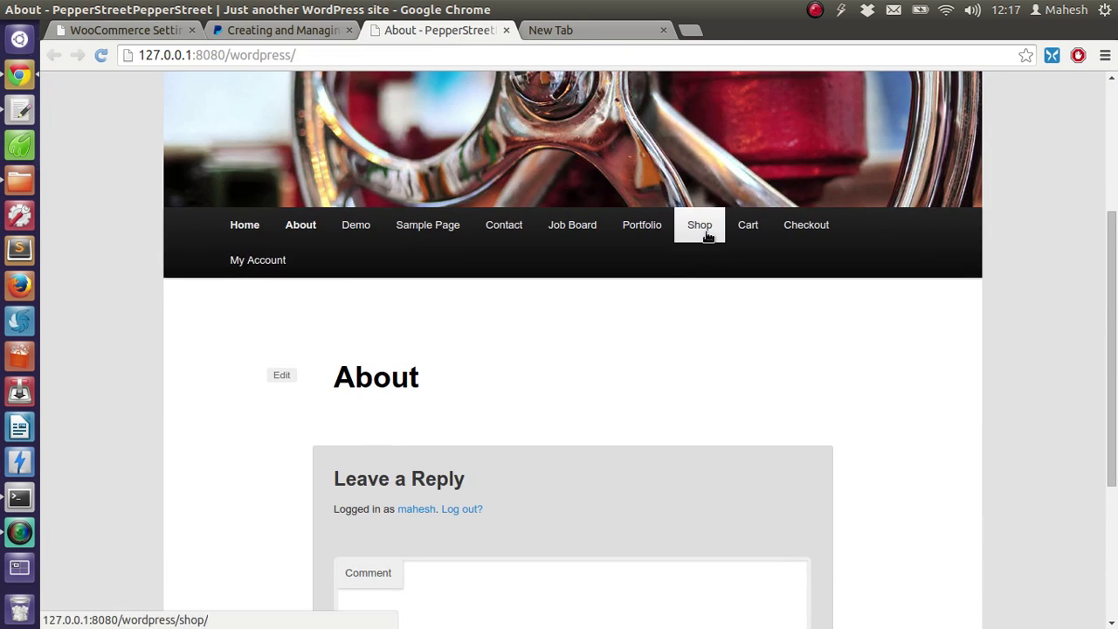
click(707, 236)
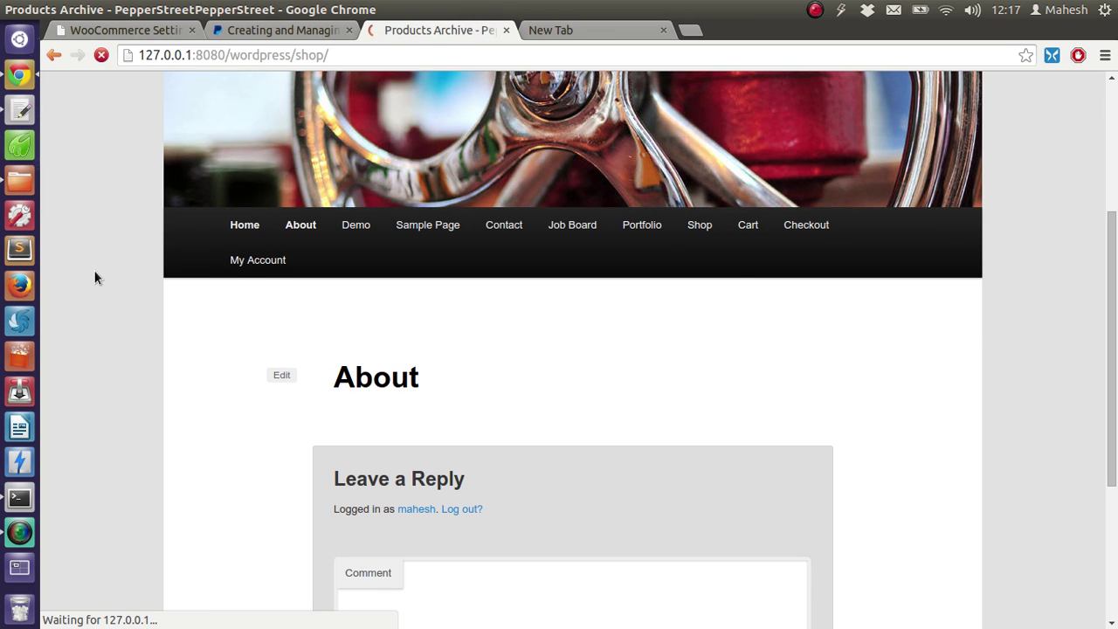
scroll(107, 266, down, 4)
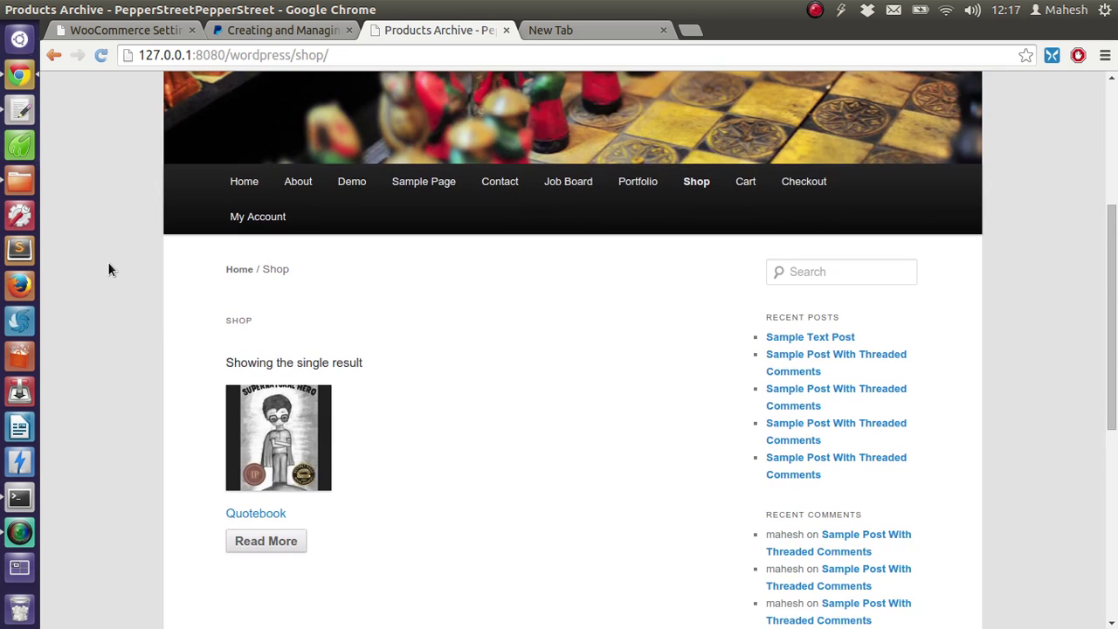
scroll(164, 398, down, 1)
Open the Quotebook product page and scroll through its details
click(242, 450)
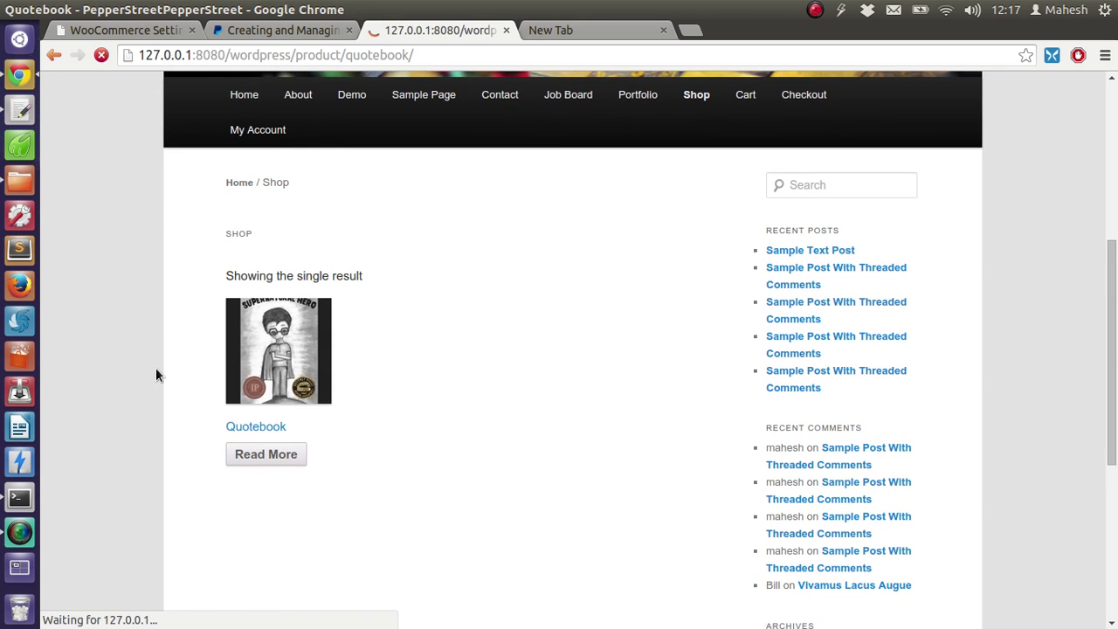
scroll(158, 363, down, 4)
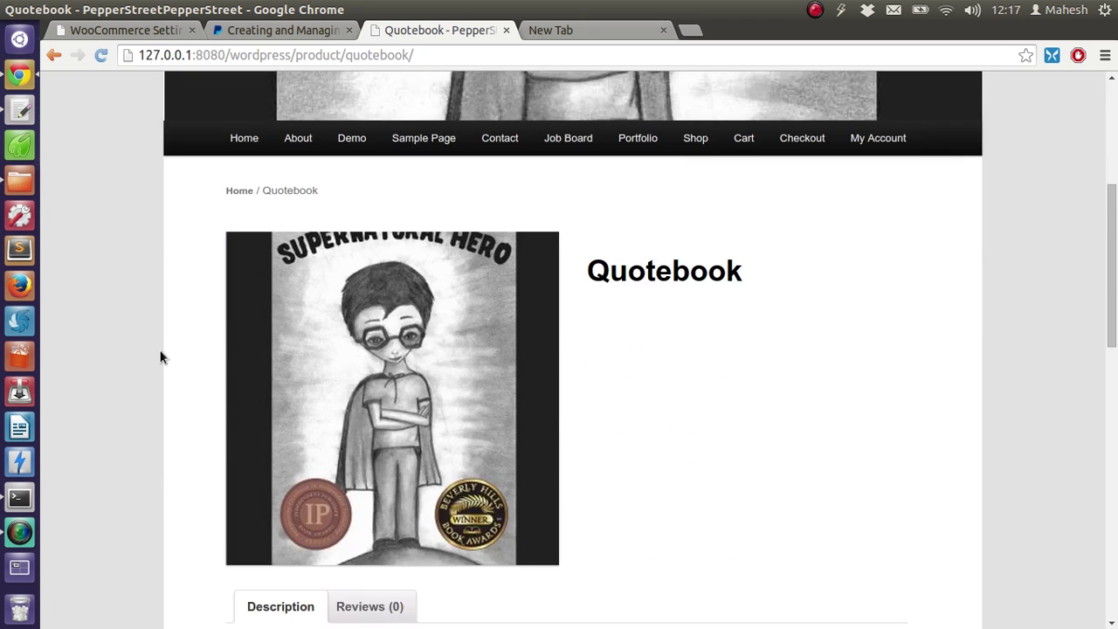
scroll(160, 354, down, 5)
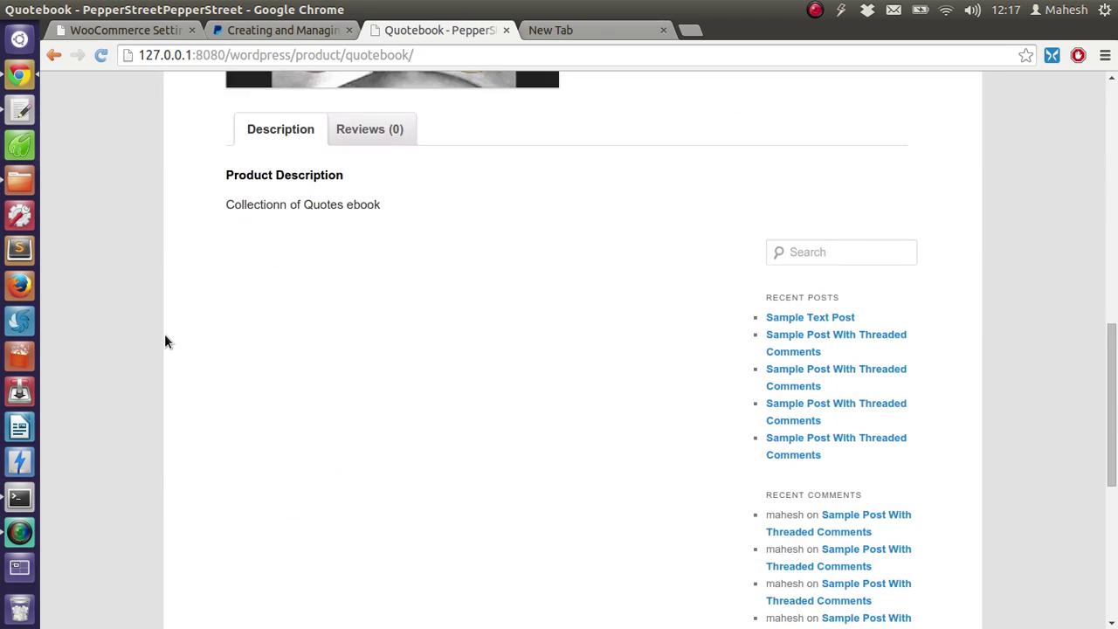
scroll(166, 339, down, 5)
scroll(168, 336, up, 5)
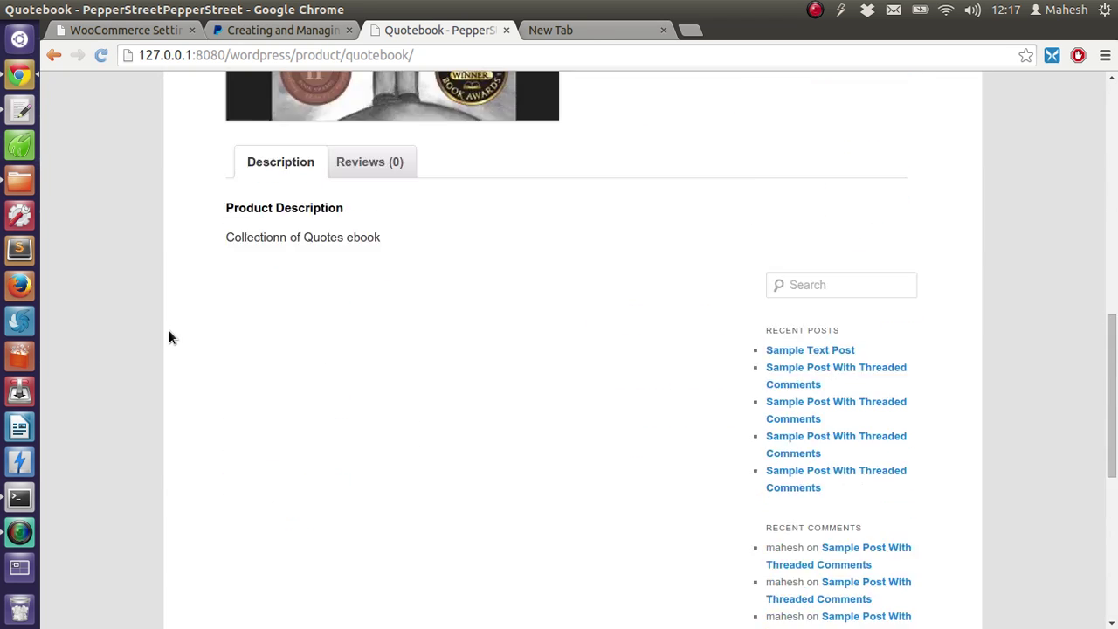
scroll(169, 330, up, 6)
scroll(171, 335, down, 1)
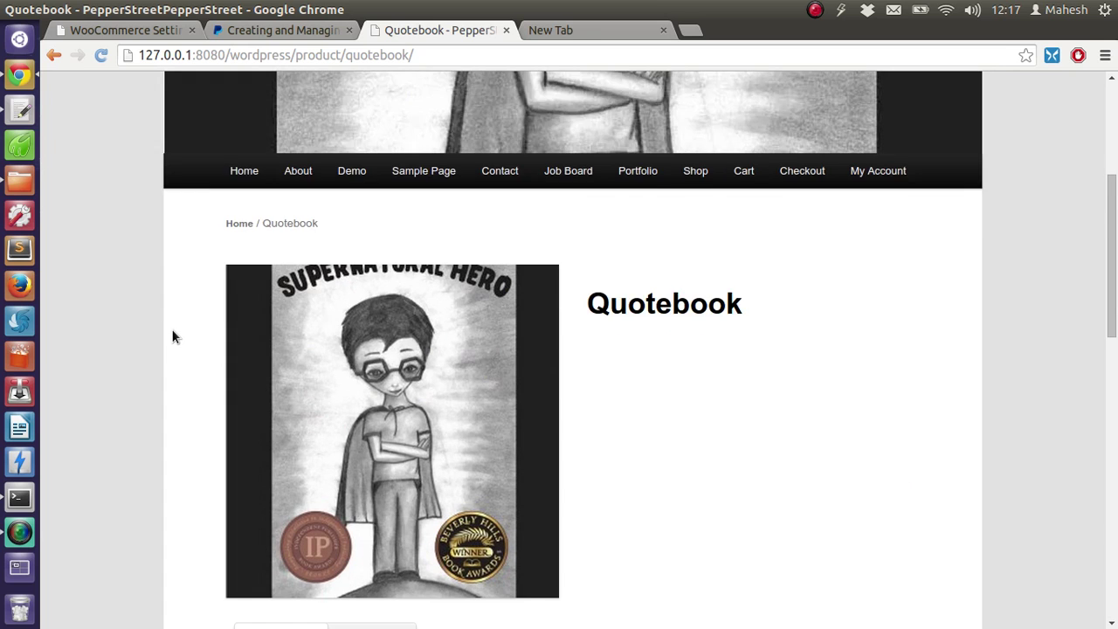
scroll(172, 336, down, 2)
click(99, 30)
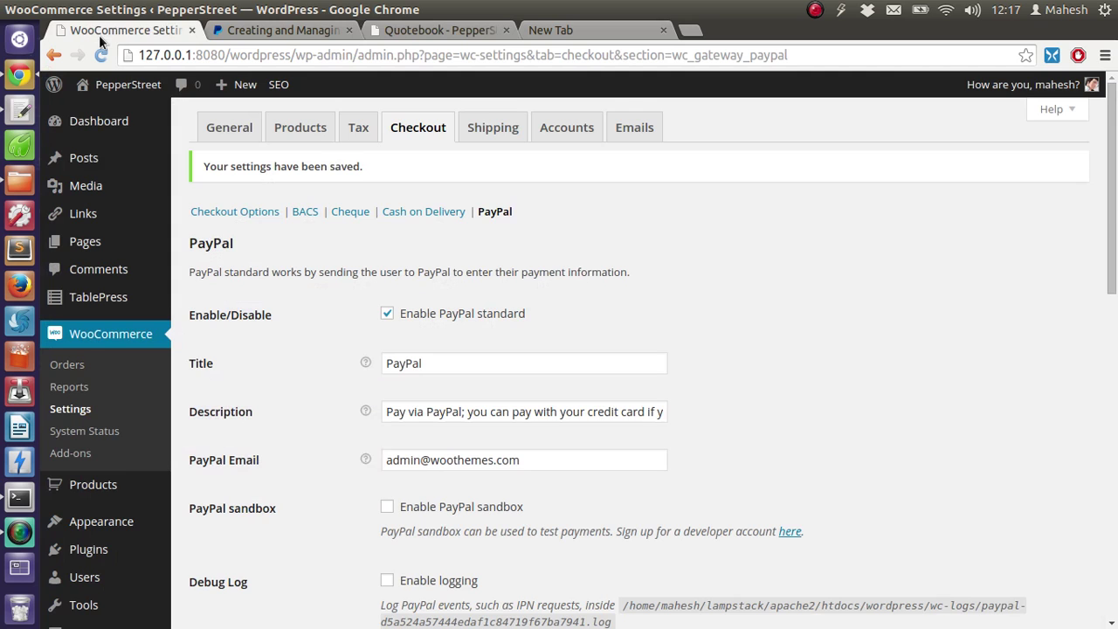
scroll(332, 295, down, 3)
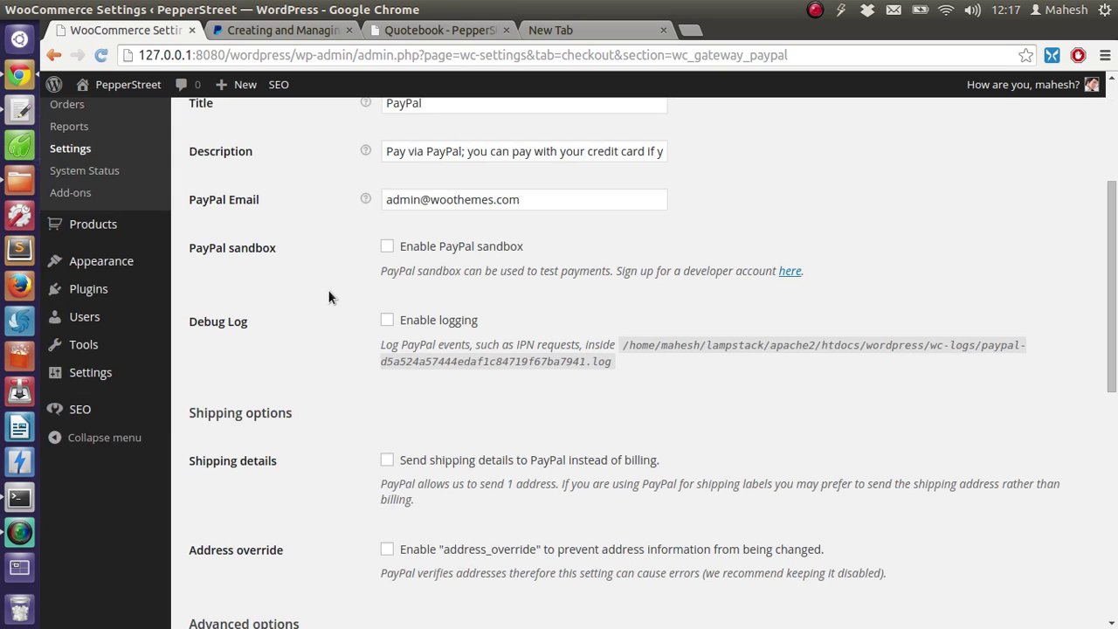
scroll(325, 288, down, 2)
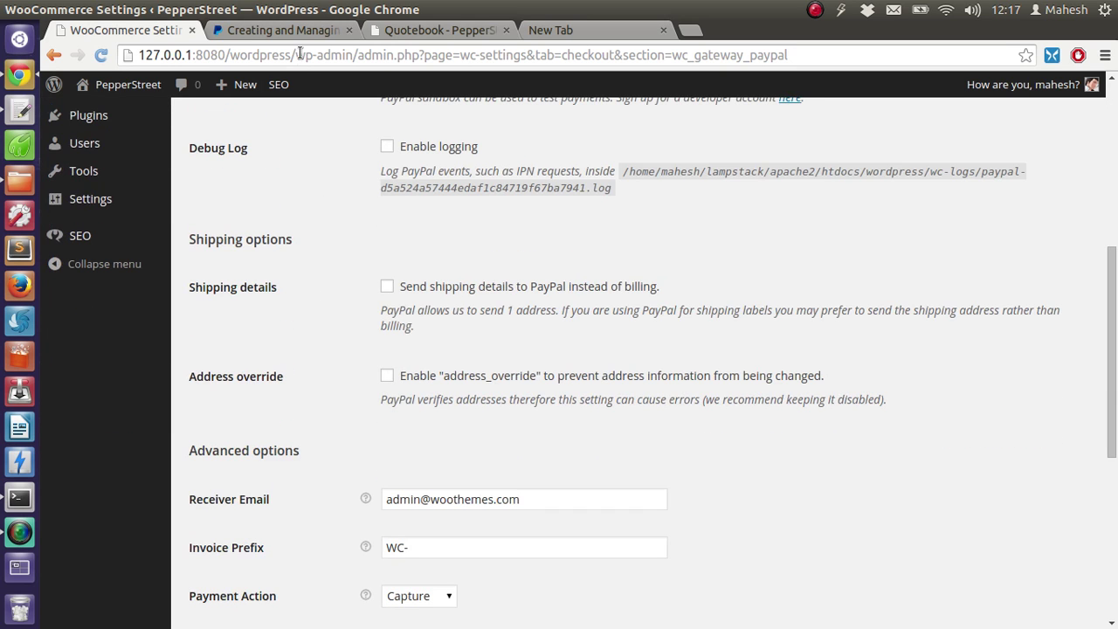
click(272, 33)
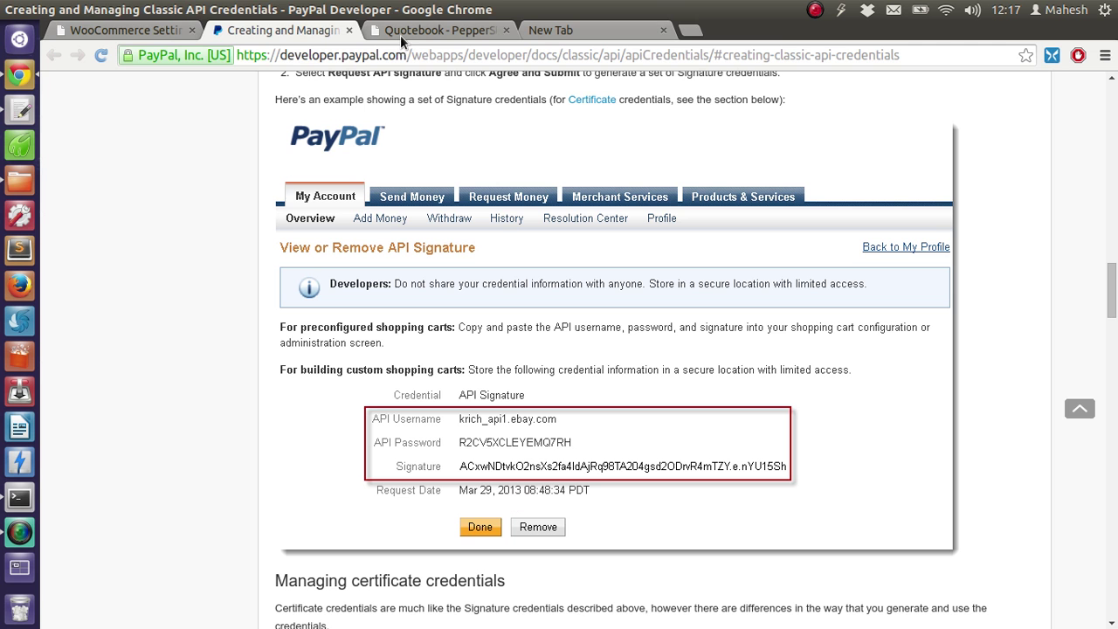
click(400, 35)
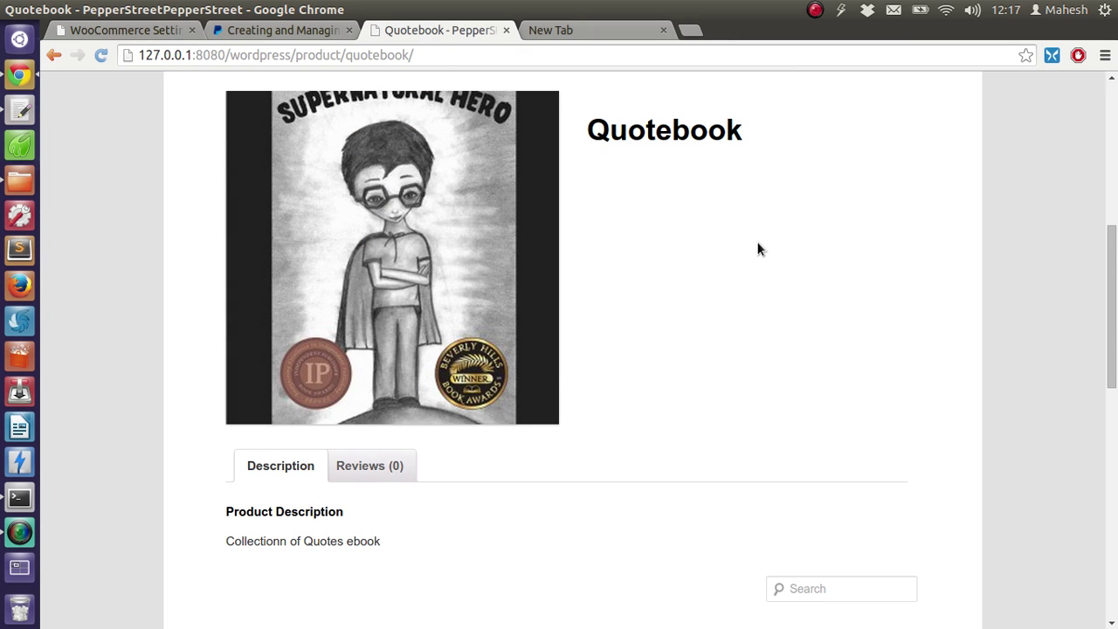
scroll(758, 249, up, 1)
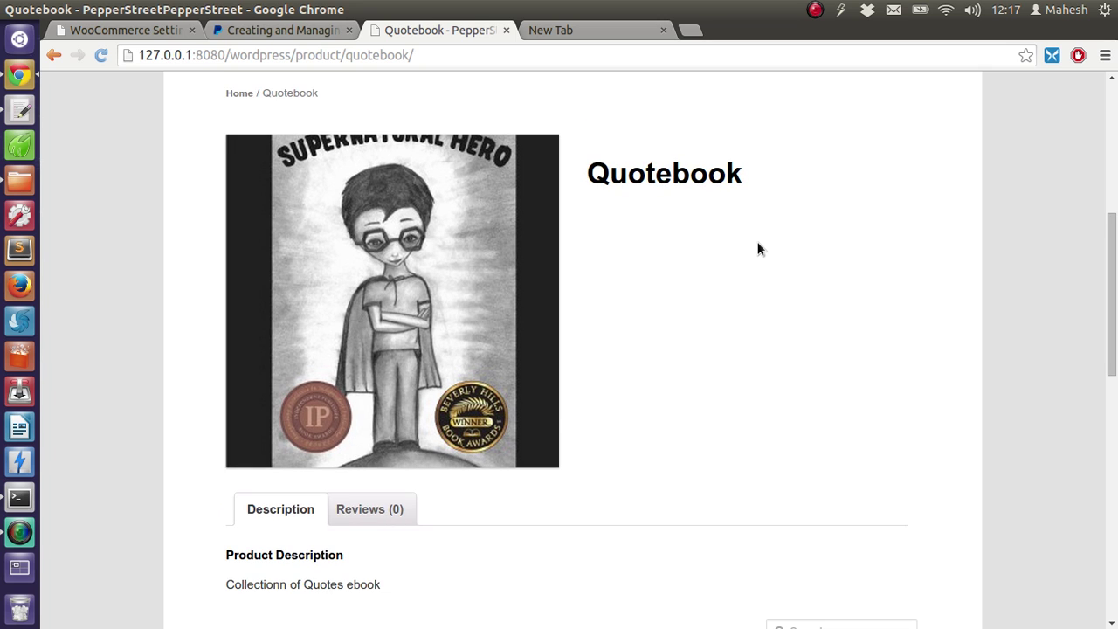
scroll(759, 249, down, 1)
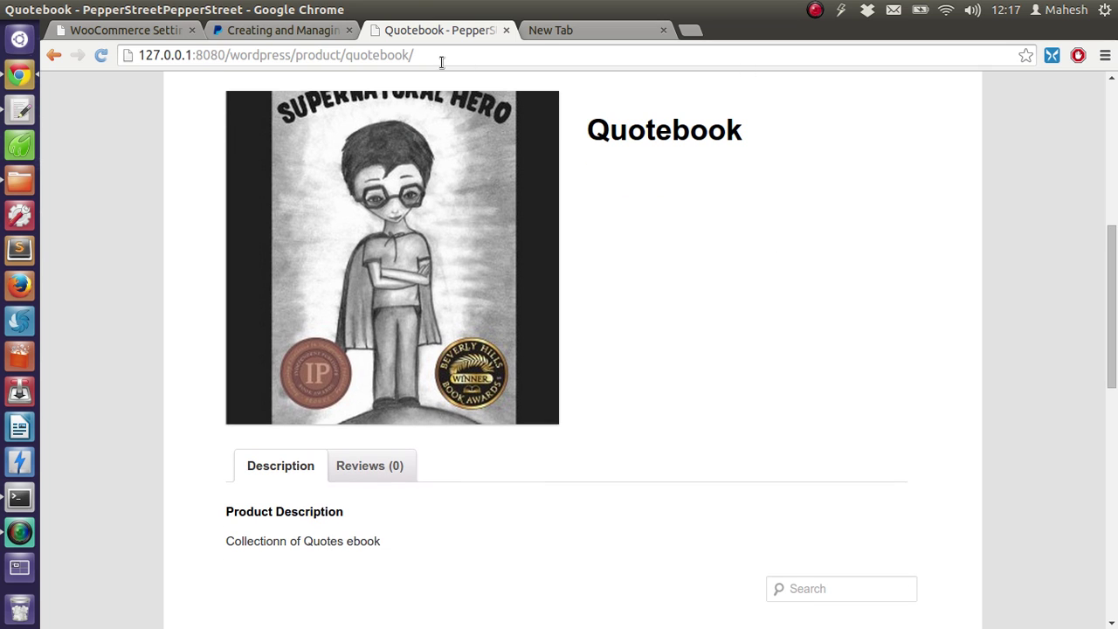
key(ctrl+1)
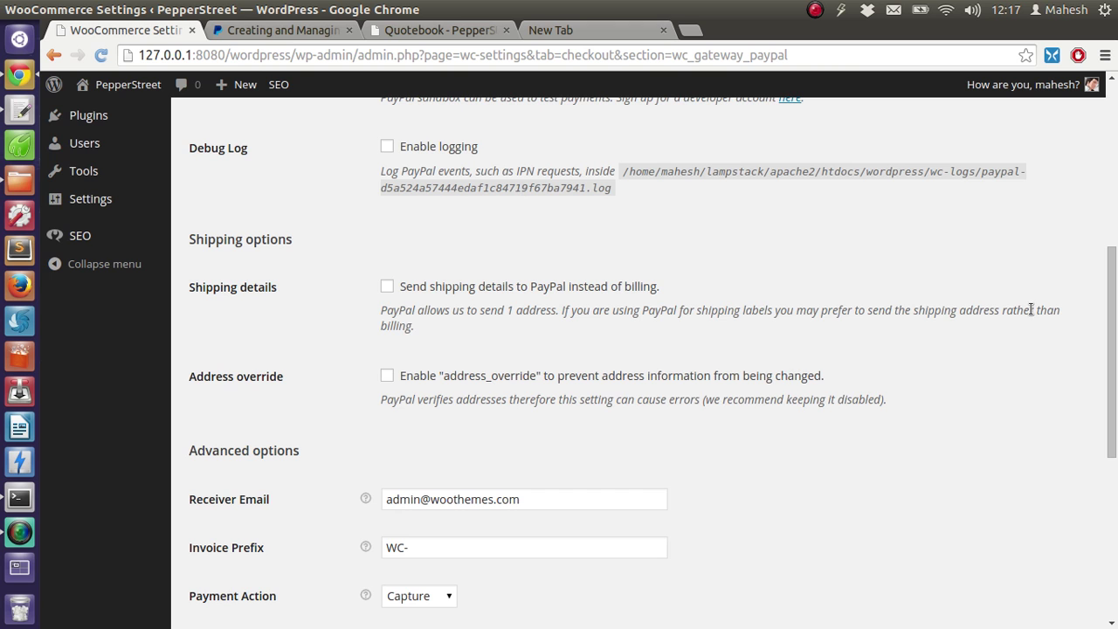
scroll(1033, 307, up, 3)
scroll(1034, 303, up, 7)
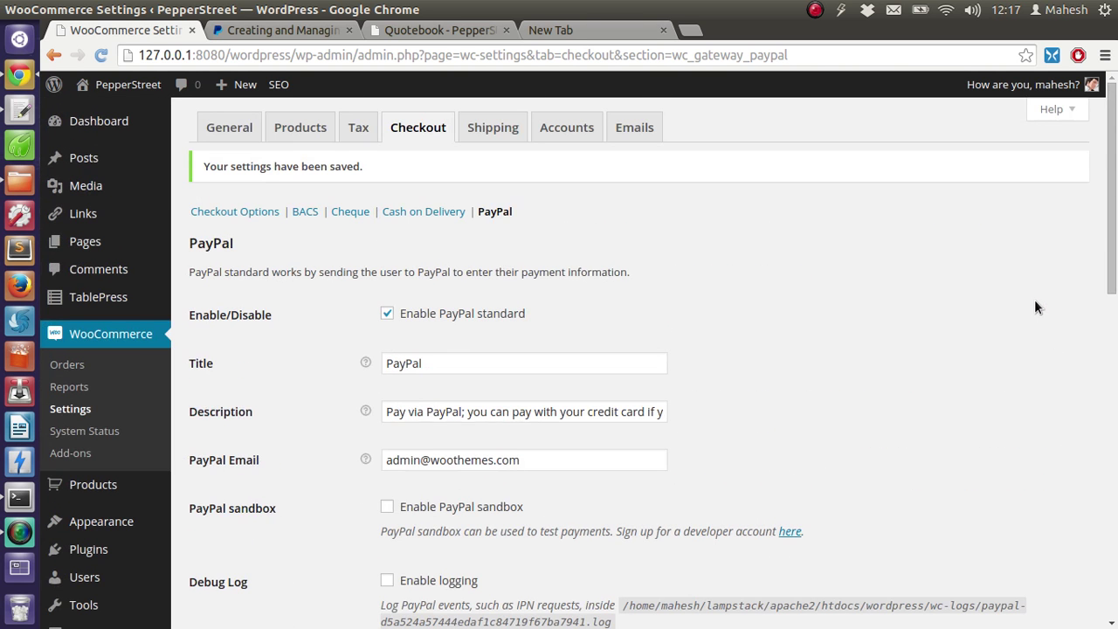
scroll(1037, 301, down, 14)
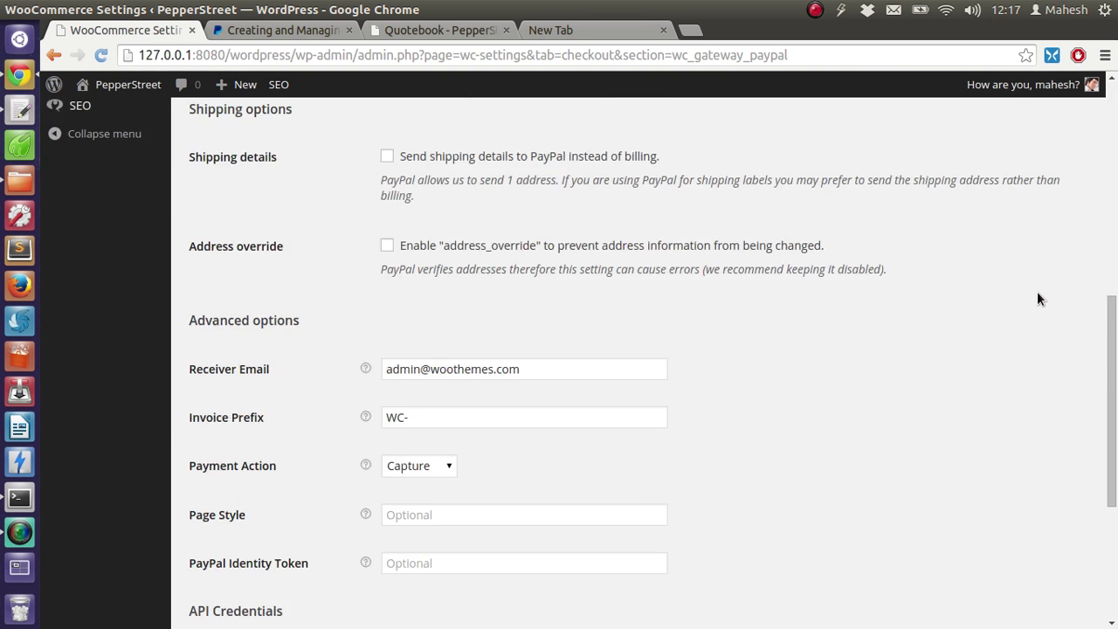
scroll(1038, 299, down, 3)
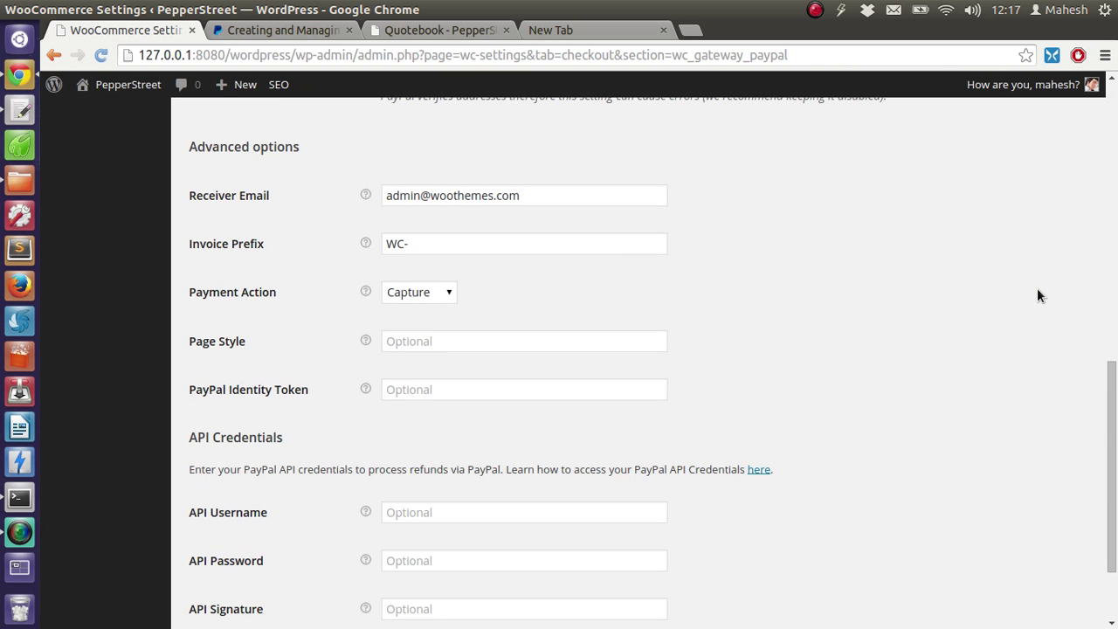
scroll(1038, 296, down, 3)
scroll(1106, 140, up, 5)
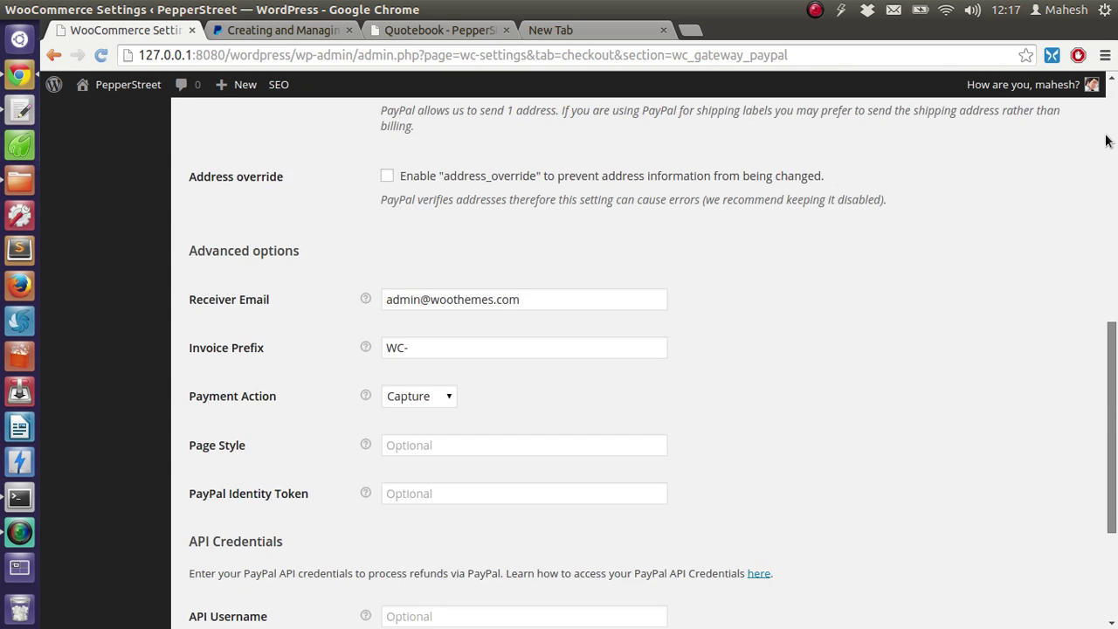
scroll(1106, 140, up, 15)
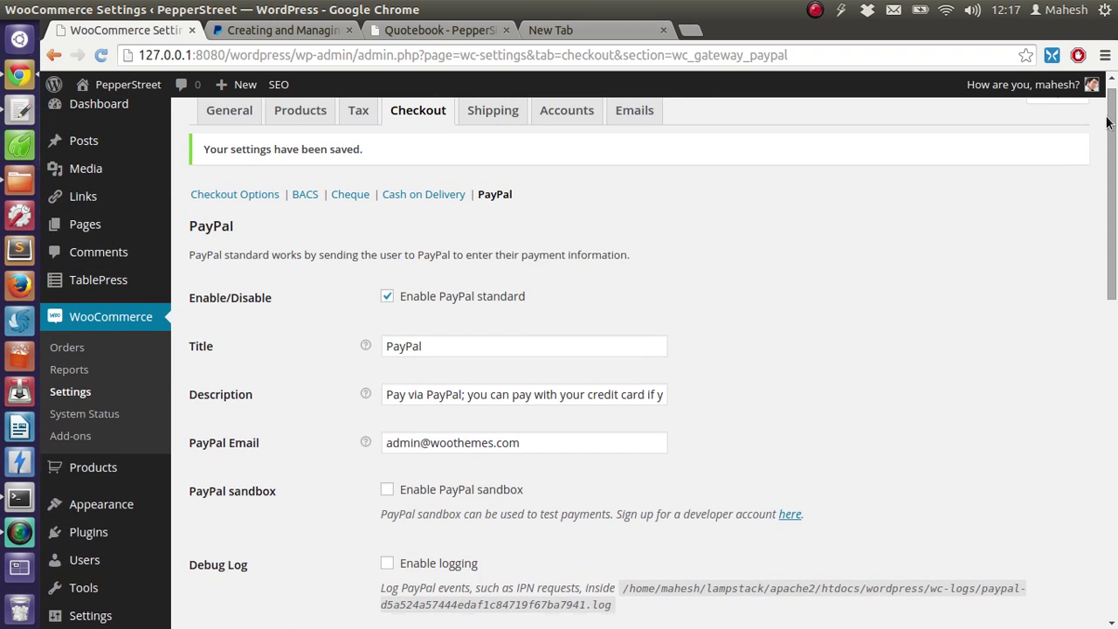
scroll(1107, 122, up, 1)
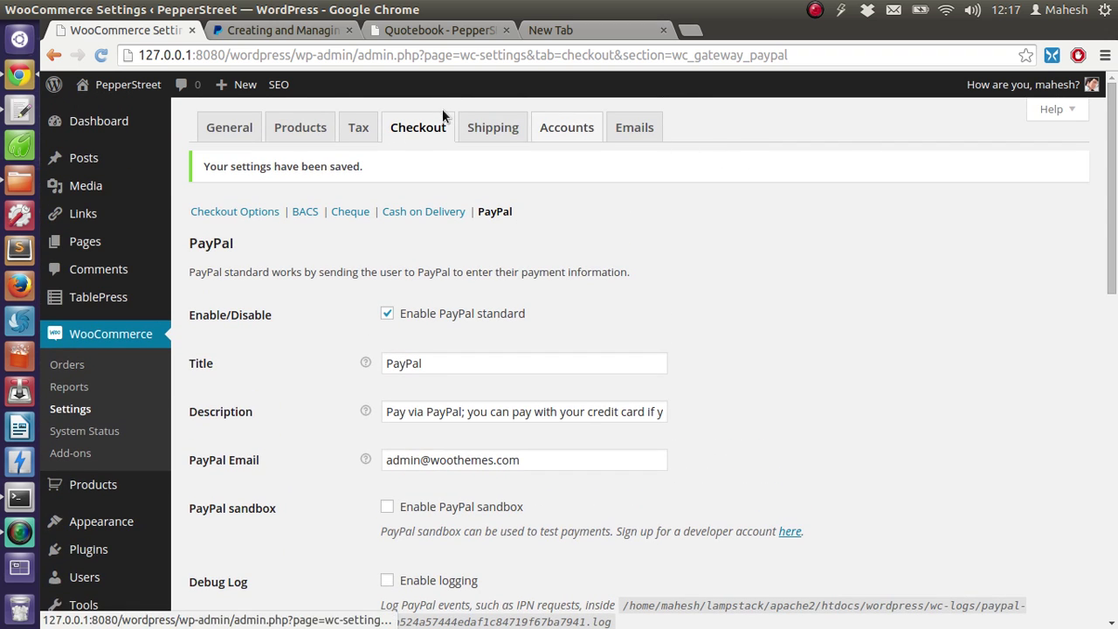